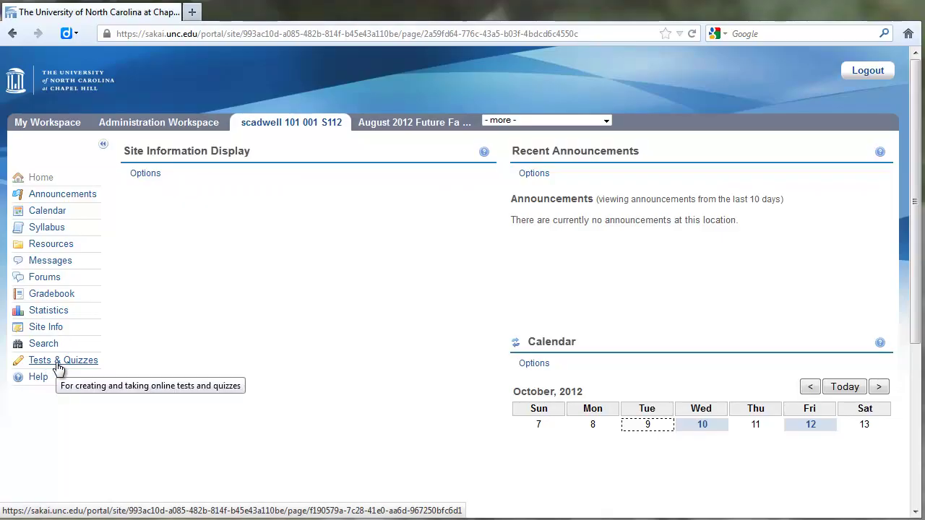
Save the course site's tool selection in Site Info's Edit Tools, with Tests & Quizzes included
left_click(54, 331)
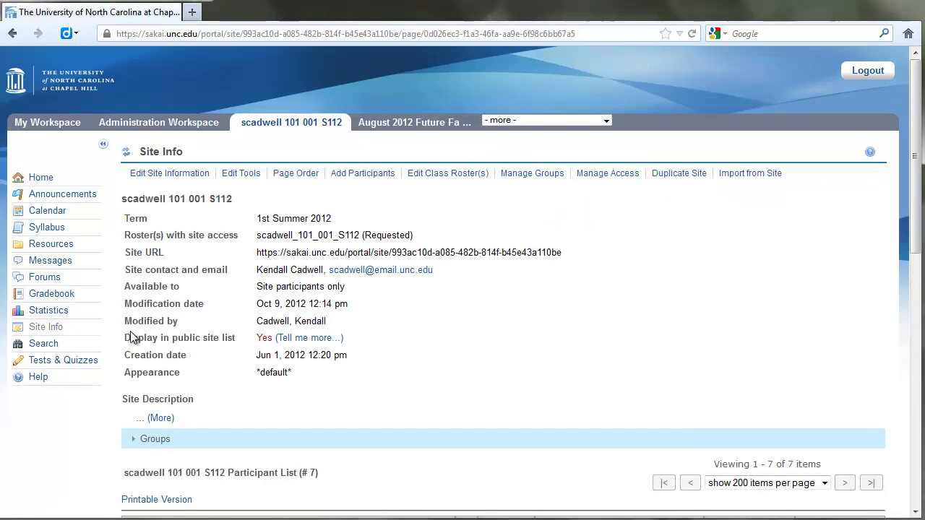
left_click(241, 174)
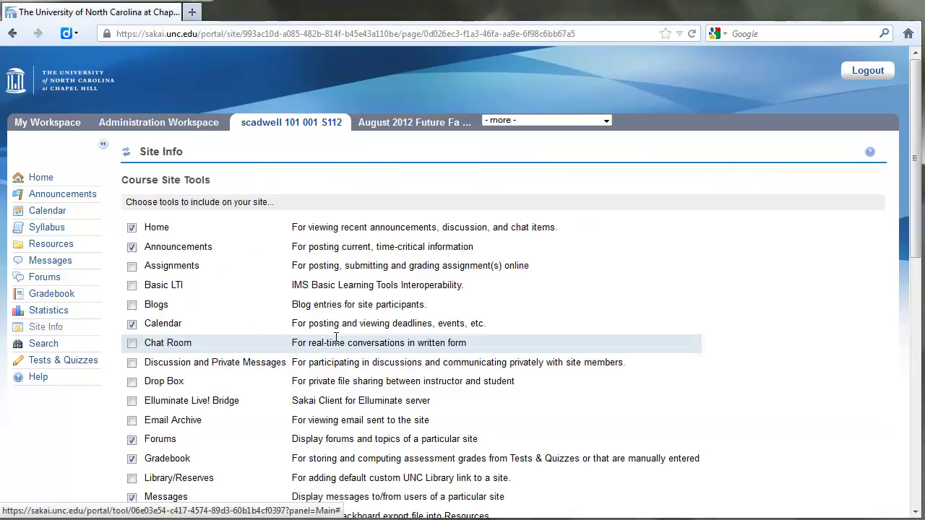
scroll(336, 338, "down", 5)
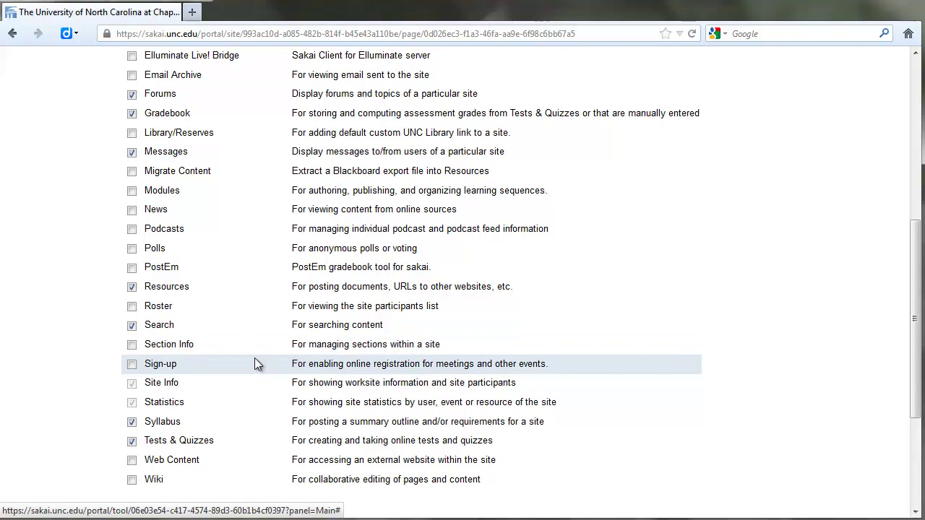
scroll(262, 415, "down", 4)
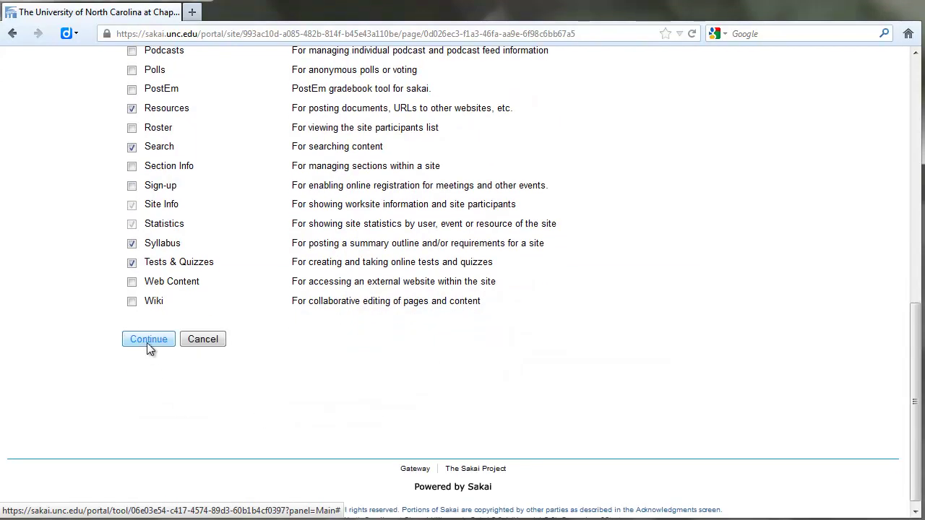
left_click(146, 343)
left_click(143, 386)
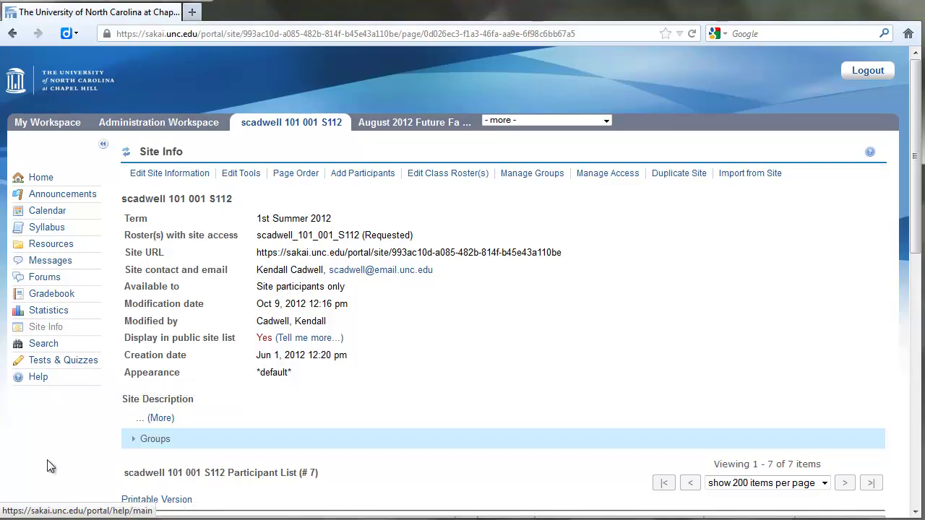
Create a new assessment titled 'Midcourse Evaluation' in Tests & Quizzes
left_click(64, 368)
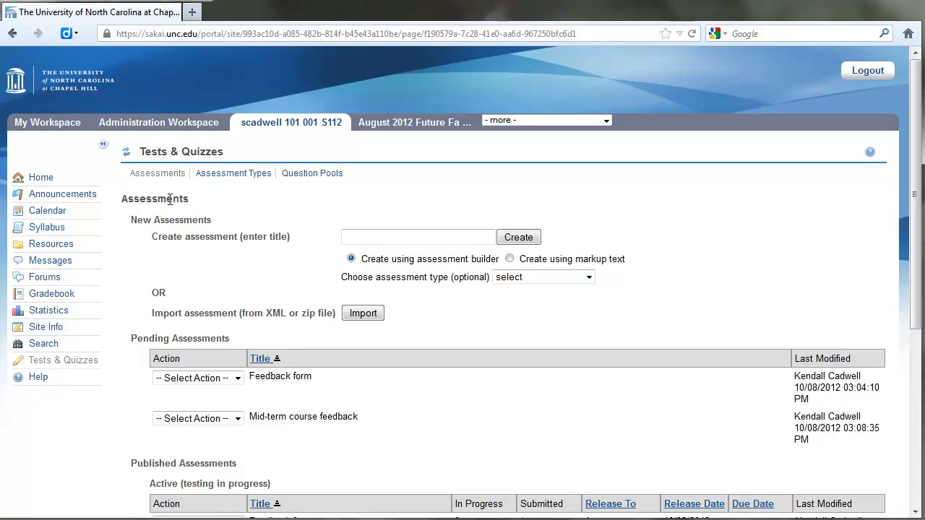
left_click(359, 233)
type("Mi")
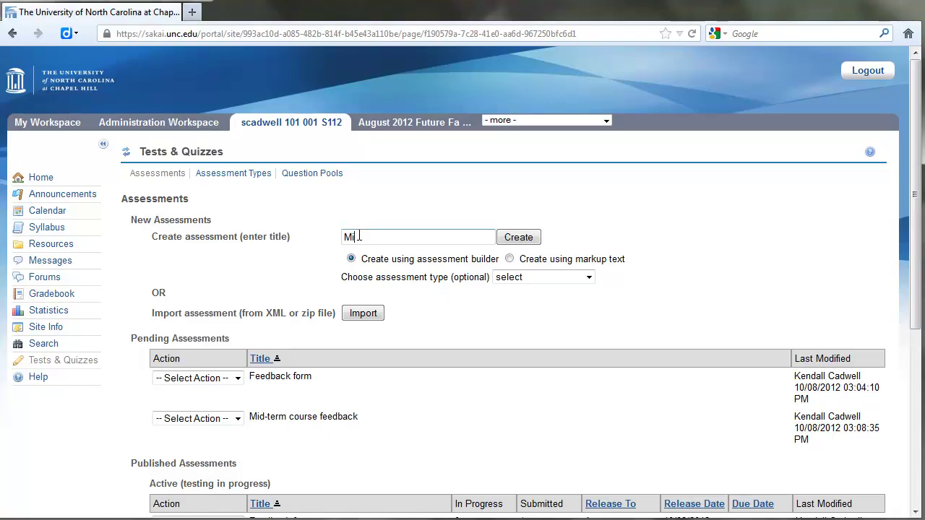
type("dcourse Evaluation")
left_click(518, 237)
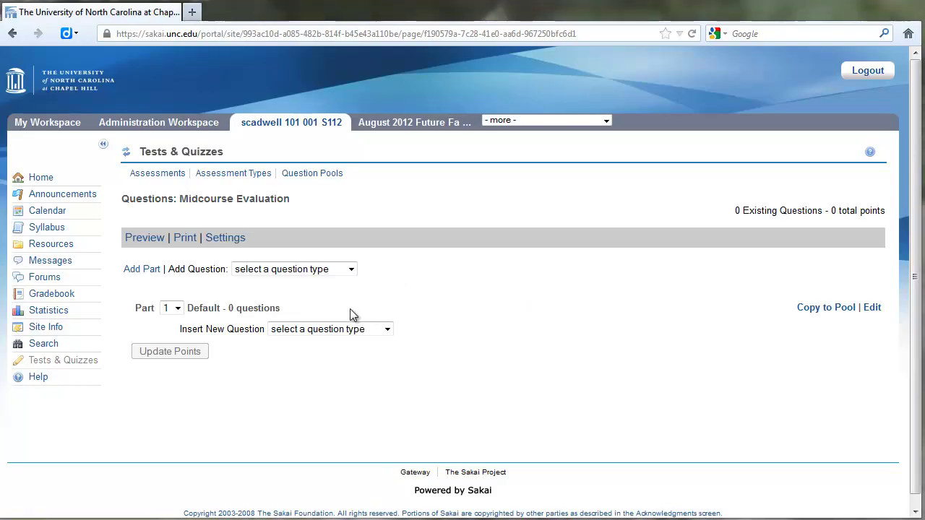
Add a Short Answer/Essay question with an answer point value of 1
left_click(350, 270)
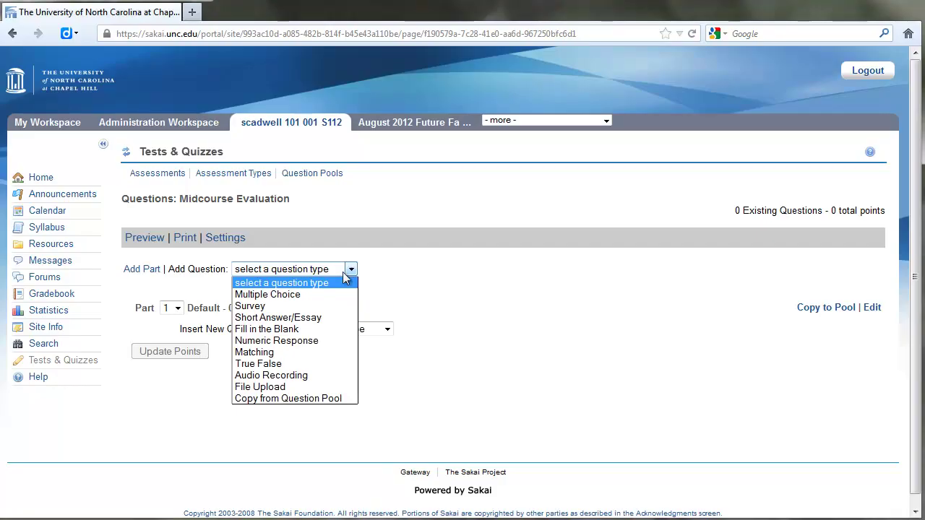
left_click(304, 318)
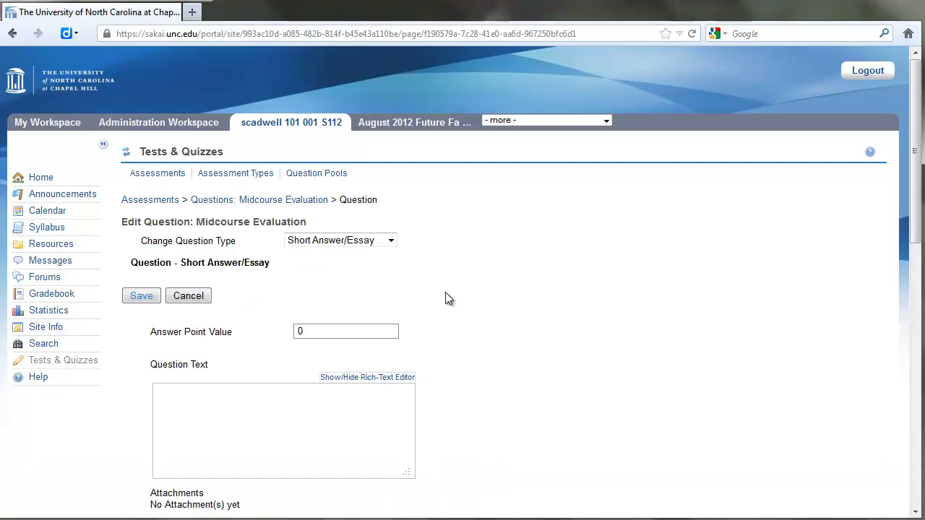
scroll(446, 295, "down", 1)
scroll(447, 294, "down", 1)
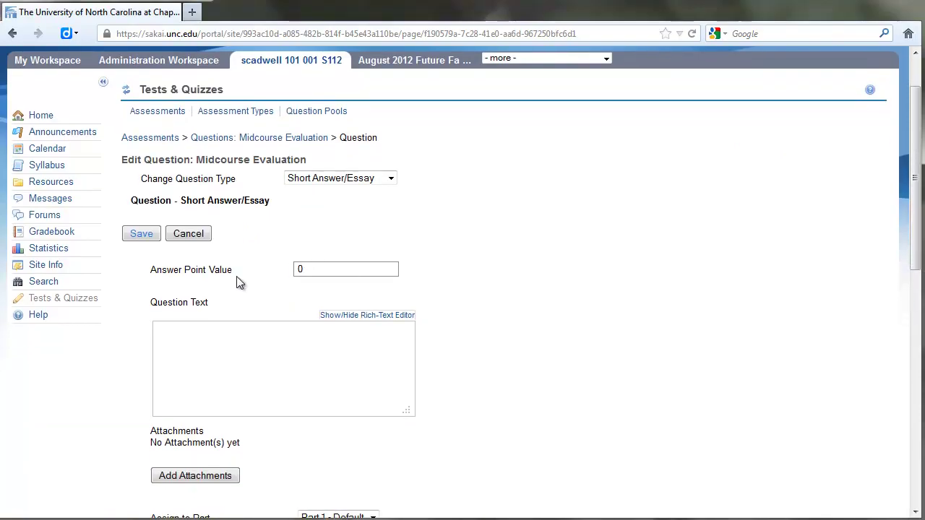
double_click(309, 270)
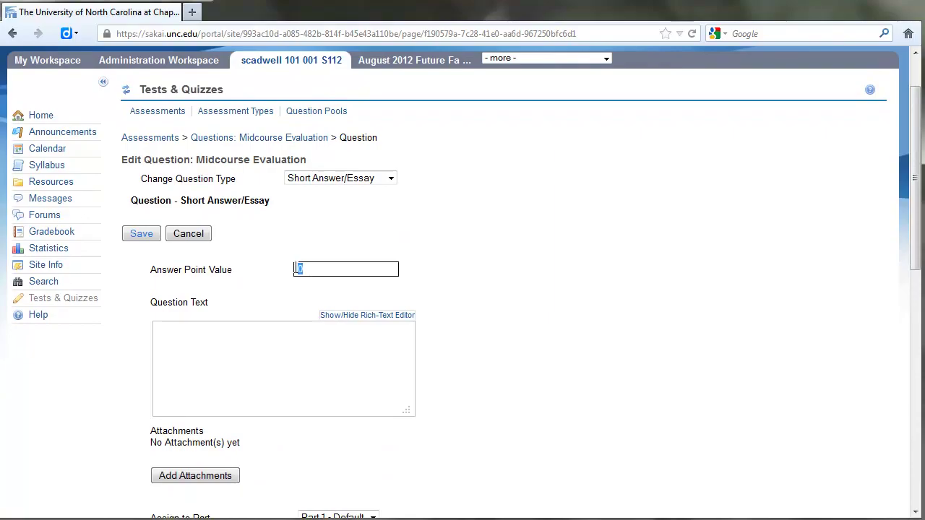
type("1")
Paste the question asking students to list the course's major strengths, and save it
left_click(168, 336)
right_click(168, 336)
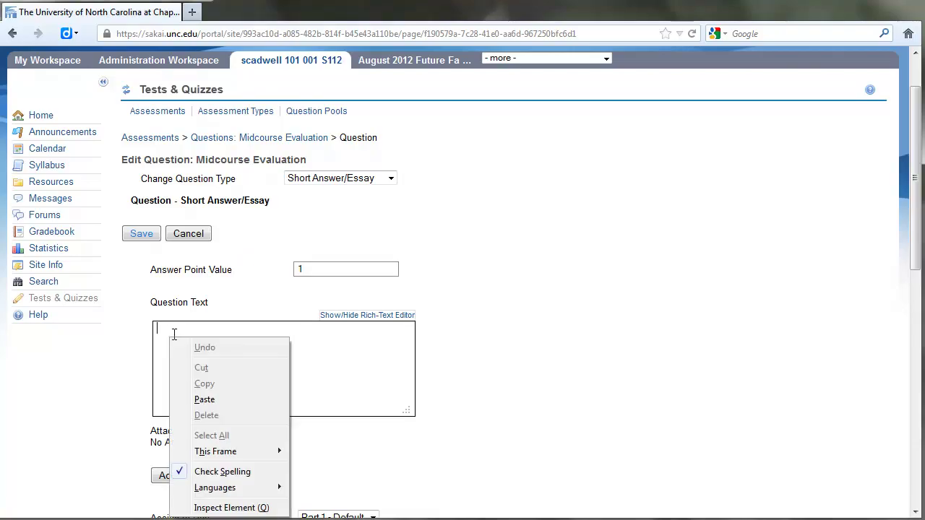
left_click(206, 400)
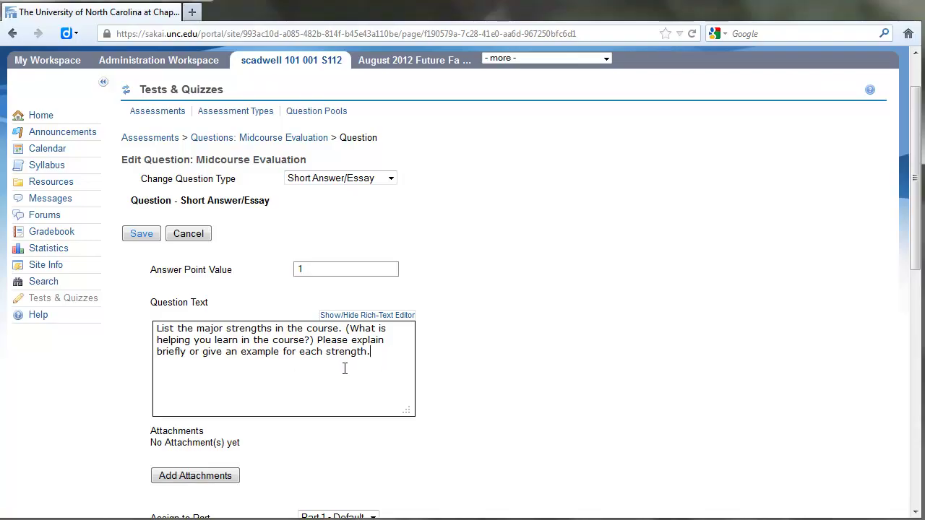
scroll(344, 369, "down", 1)
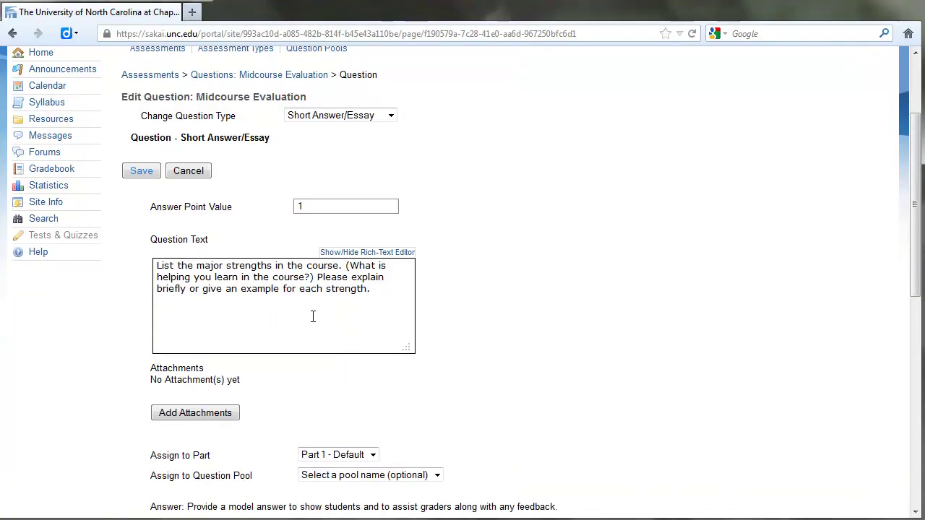
scroll(313, 317, "down", 2)
scroll(284, 285, "down", 1)
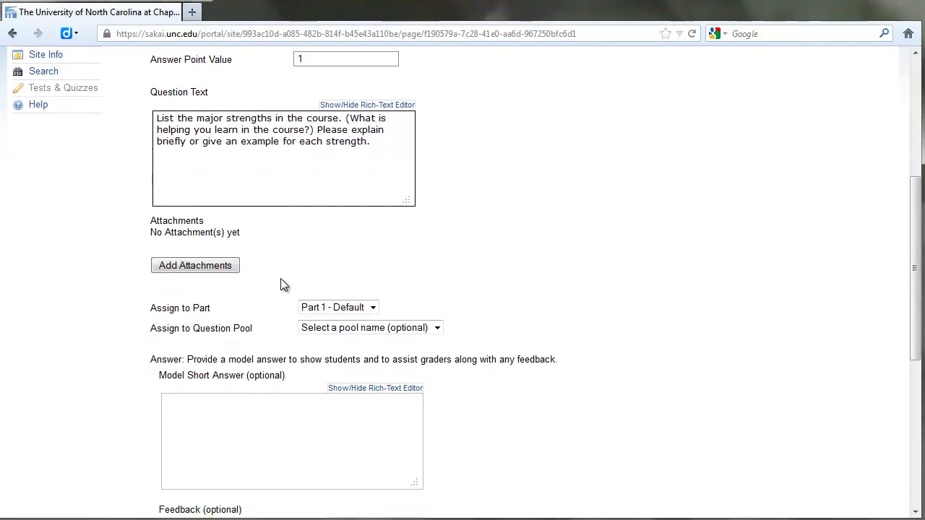
scroll(282, 284, "down", 5)
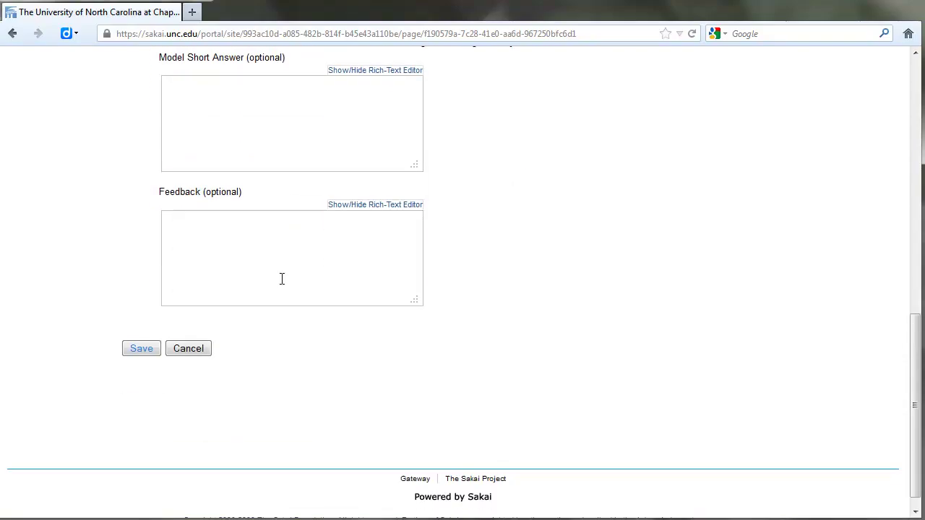
scroll(282, 278, "down", 1)
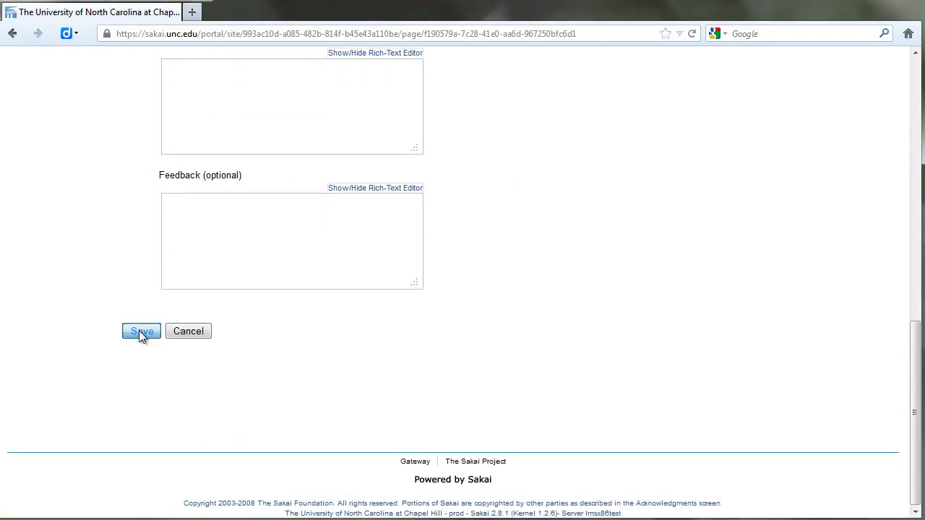
left_click(138, 330)
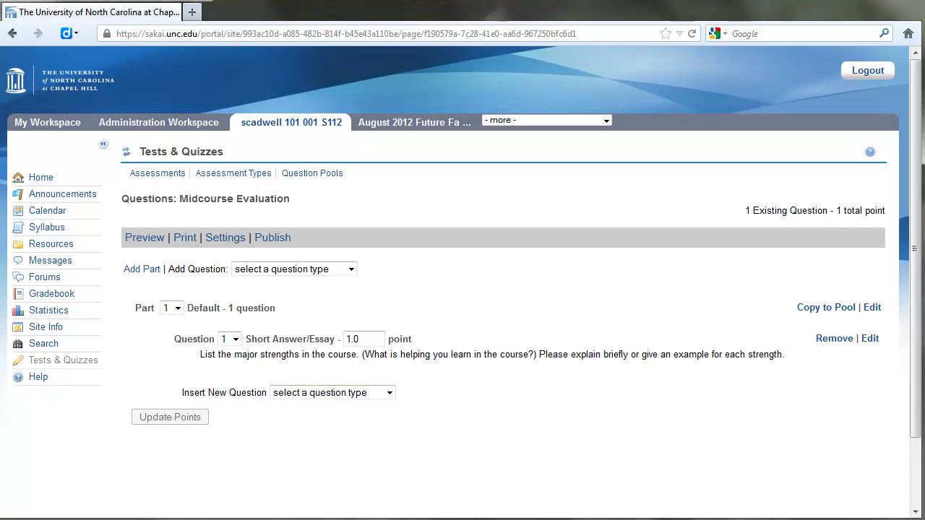
Insert a second Short Answer/Essay question worth 1 point
left_click(389, 392)
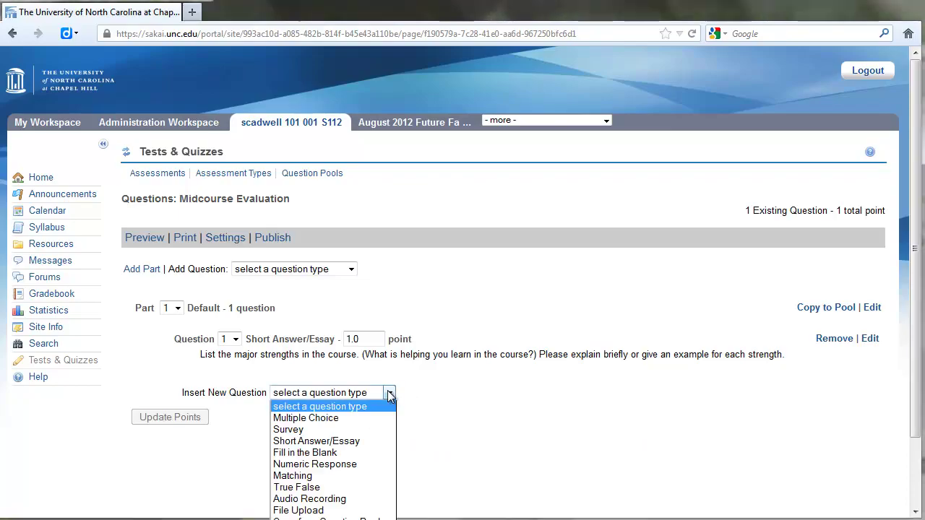
left_click(323, 441)
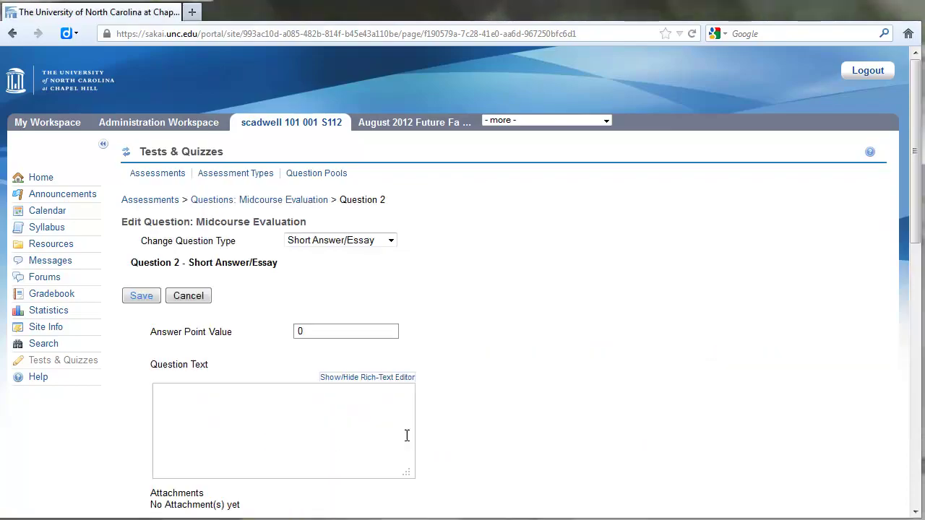
left_click(344, 335)
key("BackSpace")
type("1")
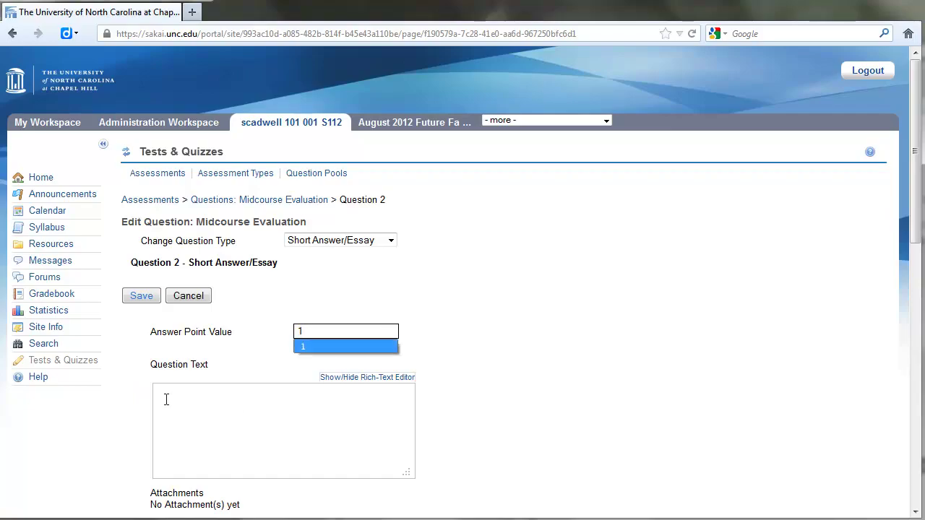
Paste the second question's text asking about course changes, and save it
left_click(166, 399)
right_click(165, 399)
left_click(202, 462)
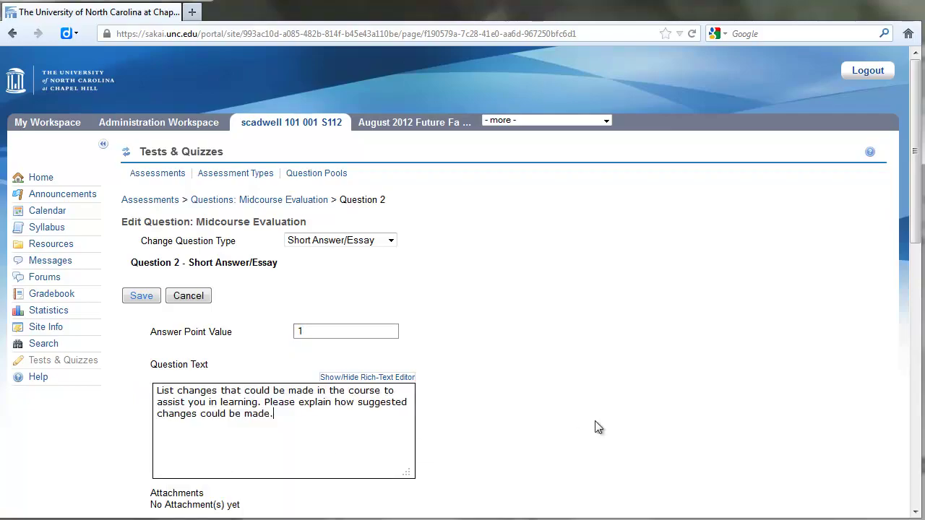
scroll(489, 415, "down", 2)
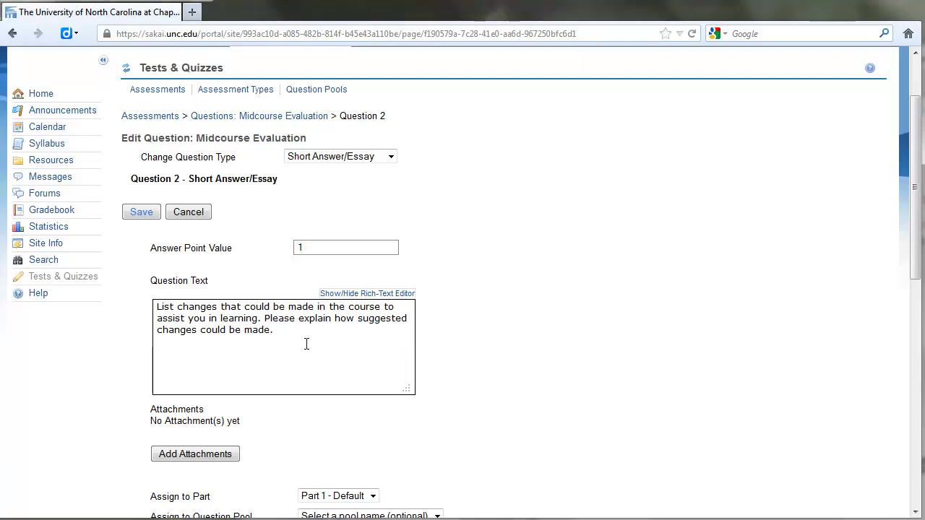
scroll(307, 344, "down", 12)
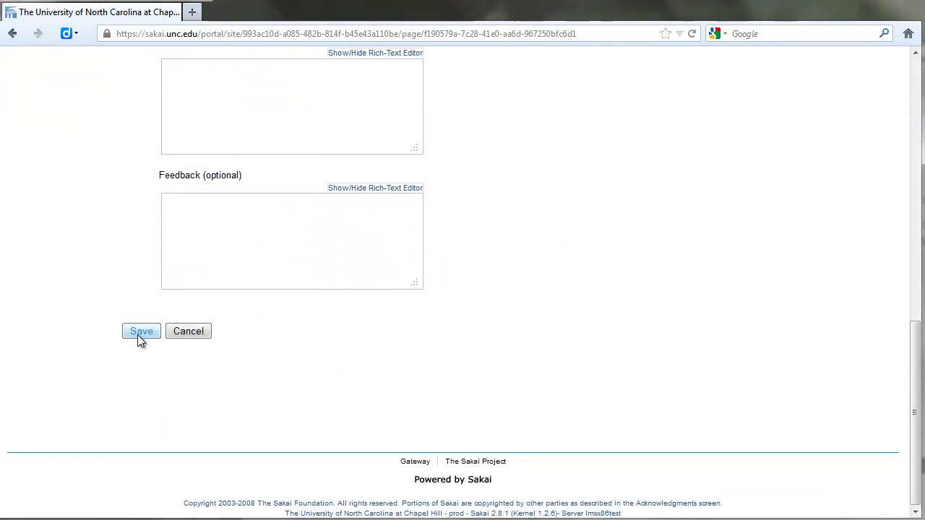
left_click(137, 334)
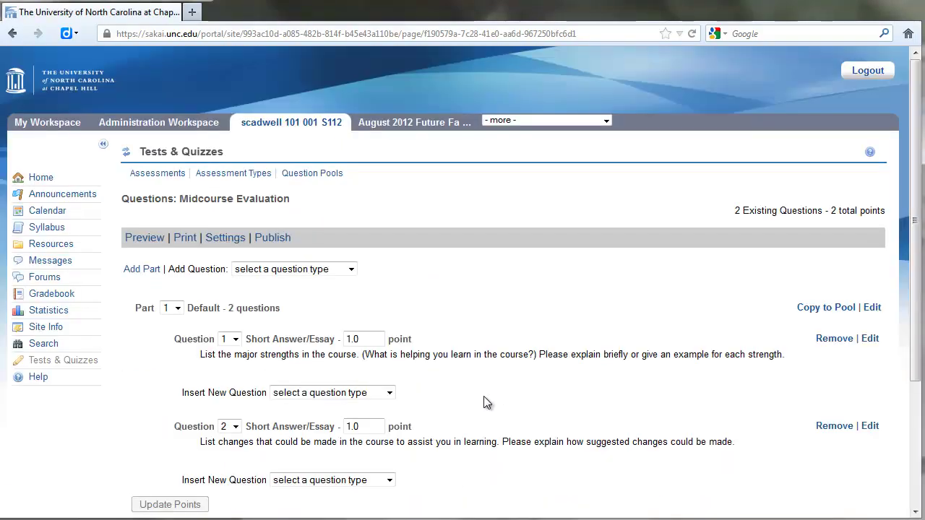
scroll(483, 396, "down", 2)
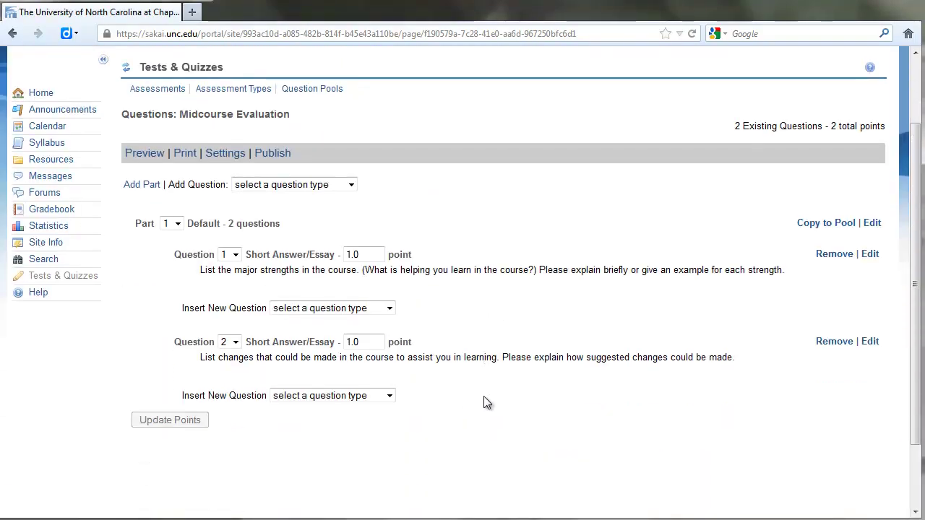
Insert a third Short Answer/Essay question after question 2, worth 1 point
left_click(389, 396)
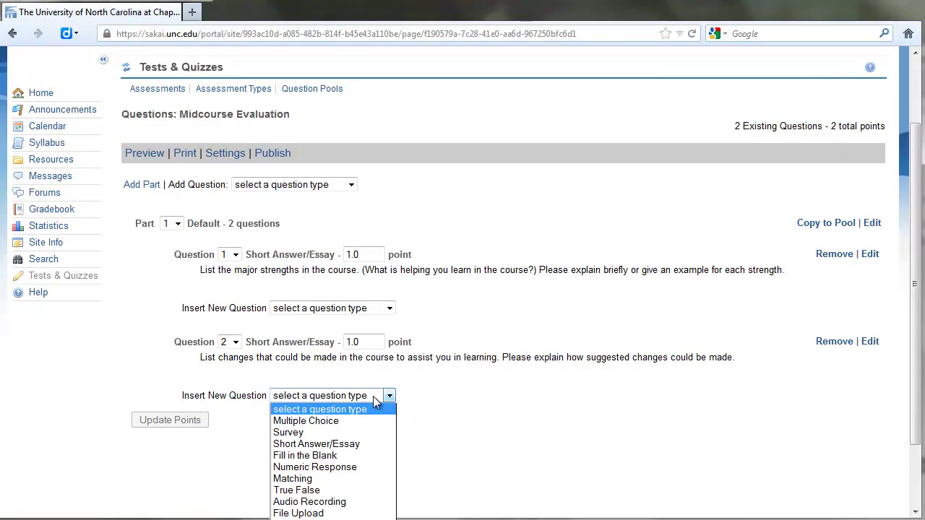
left_click(349, 444)
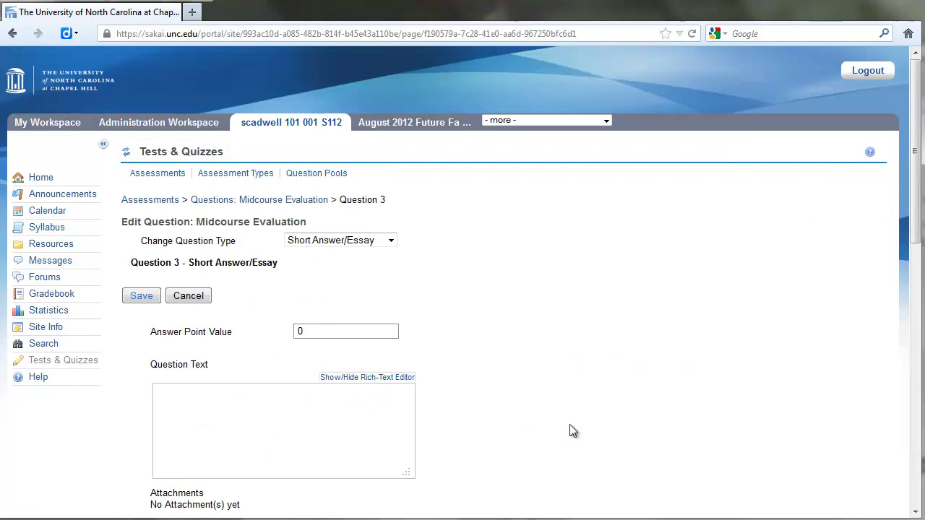
double_click(326, 334)
key("BackSpace")
type("1")
Enter the question text 'Other comments?' and save the third question
left_click(208, 409)
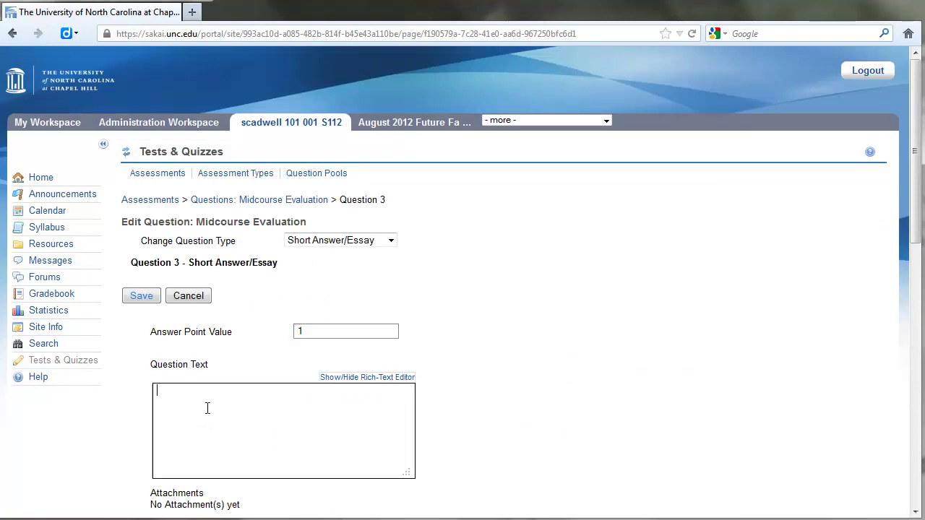
type("Other comme")
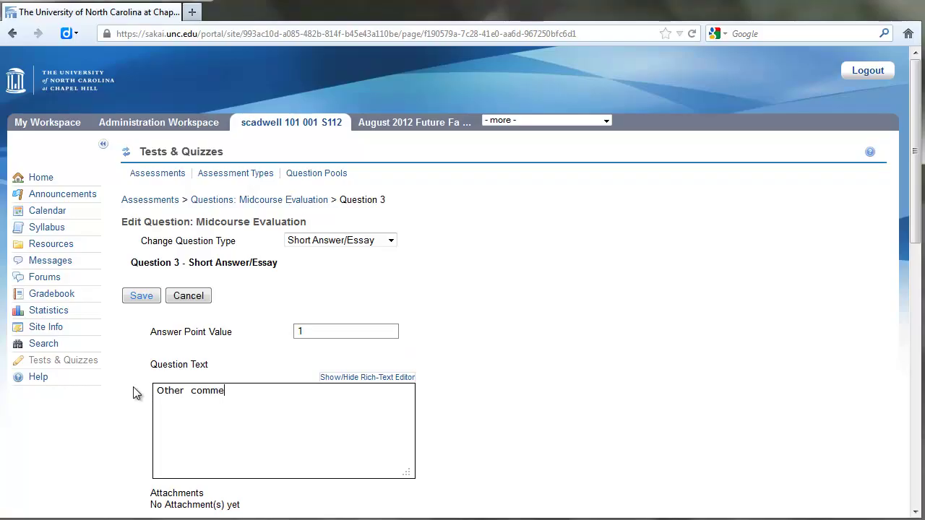
key("BackSpace")
key("BackSpace")
key("BackSpace")
key("BackSpace")
key("BackSpace")
key("BackSpace")
key("BackSpace")
type("comments?")
scroll(123, 375, "down", 8)
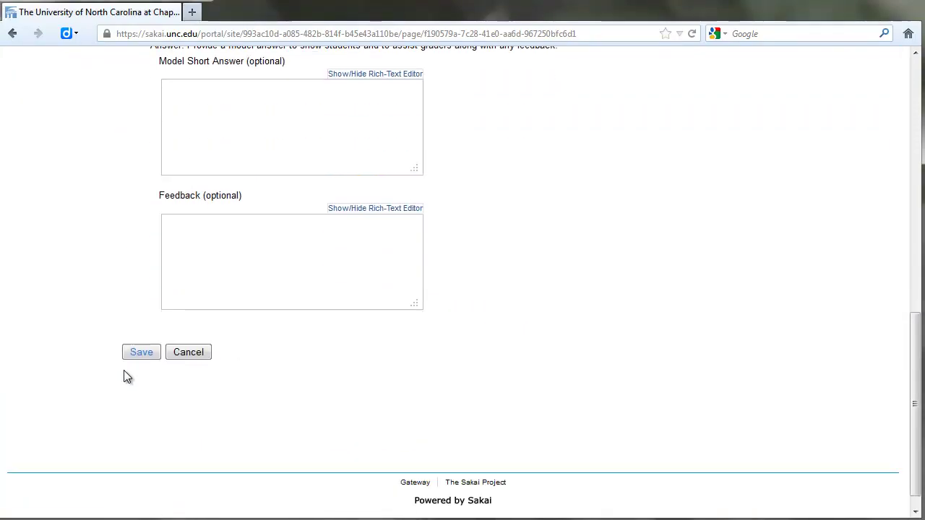
left_click(141, 332)
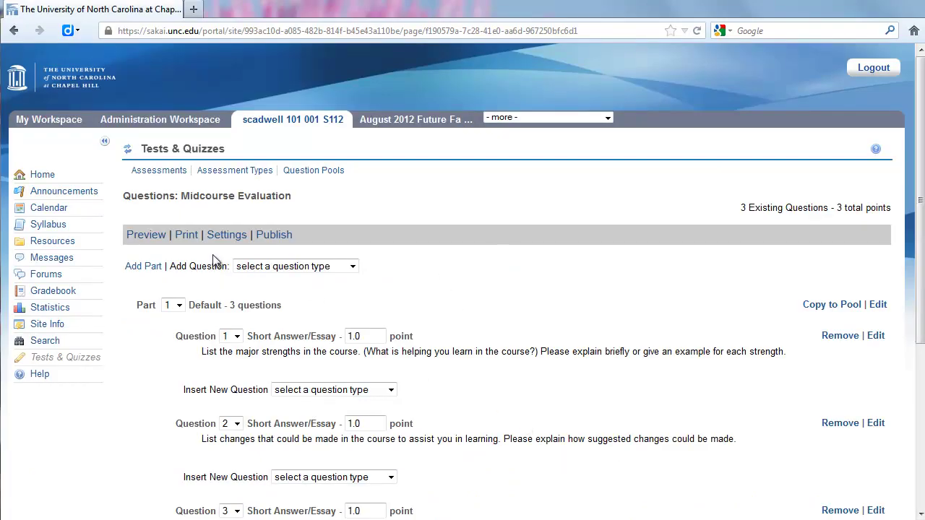
left_click(226, 236)
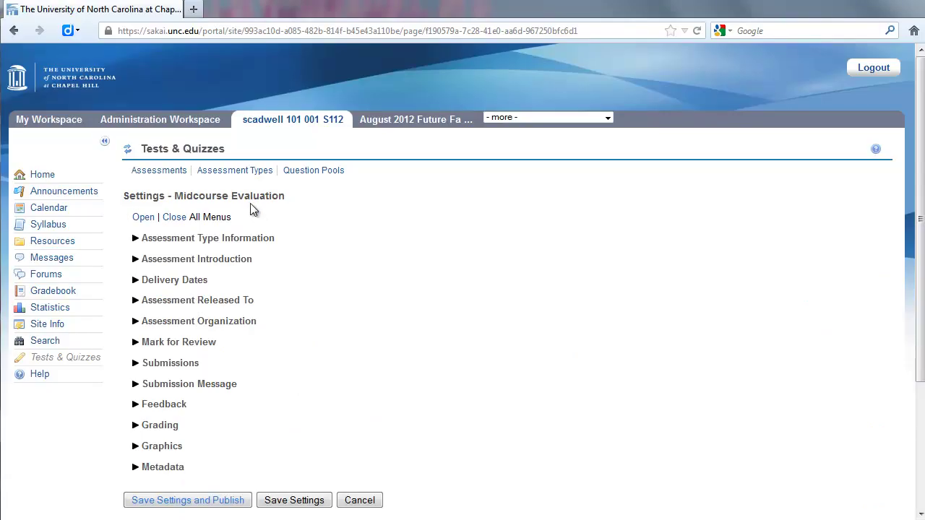
Expand all settings sections and keep the survey released to Anonymous Users
left_click(143, 219)
scroll(394, 314, "down", 8)
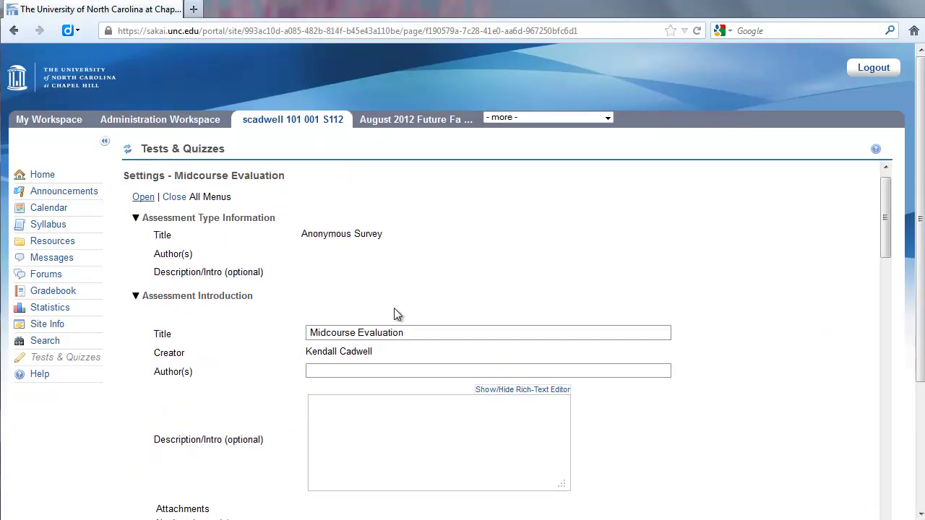
scroll(396, 315, "down", 8)
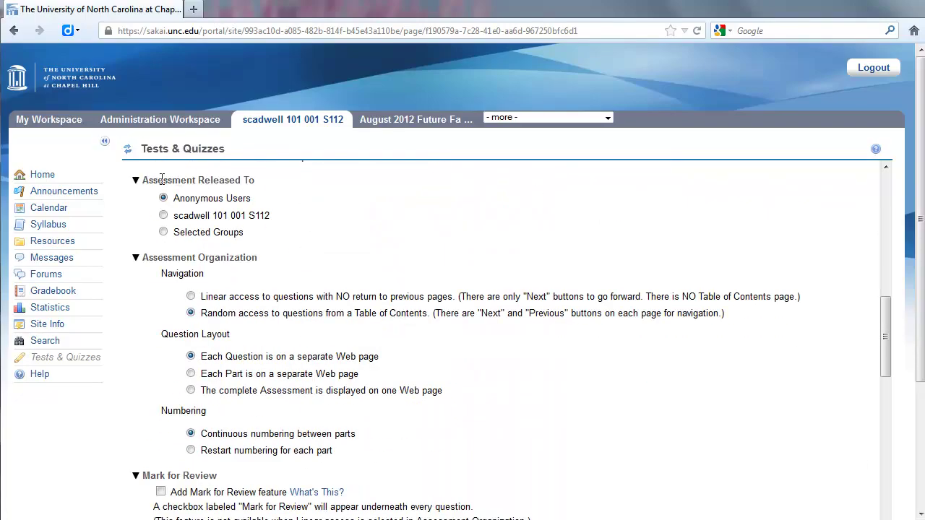
left_click(163, 214)
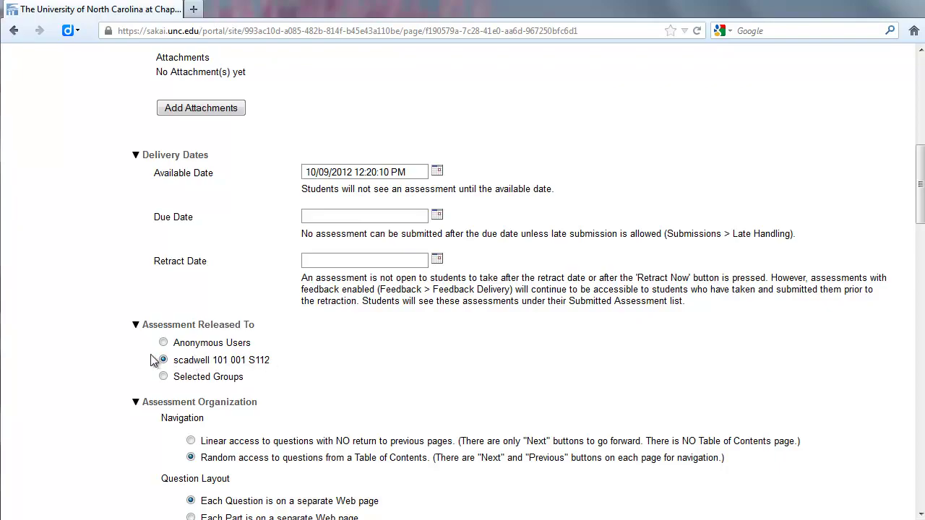
left_click(163, 342)
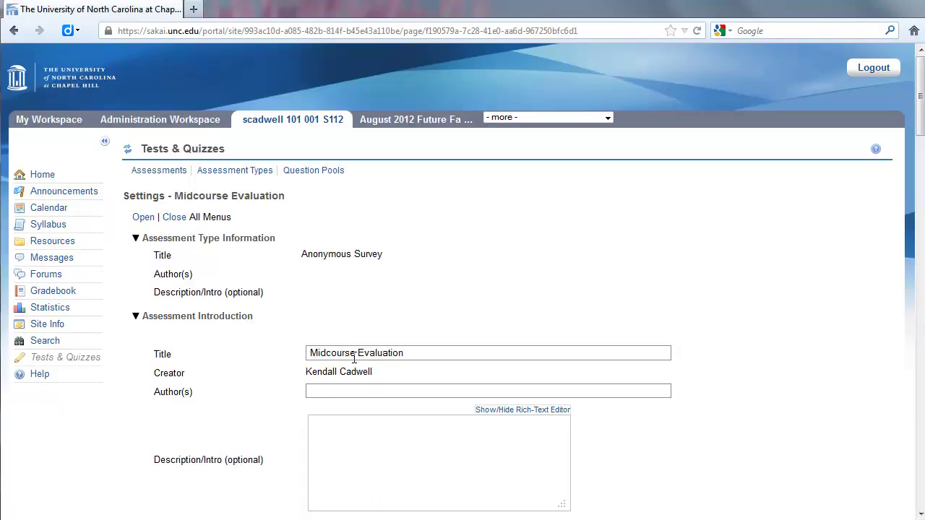
scroll(353, 357, "down", 6)
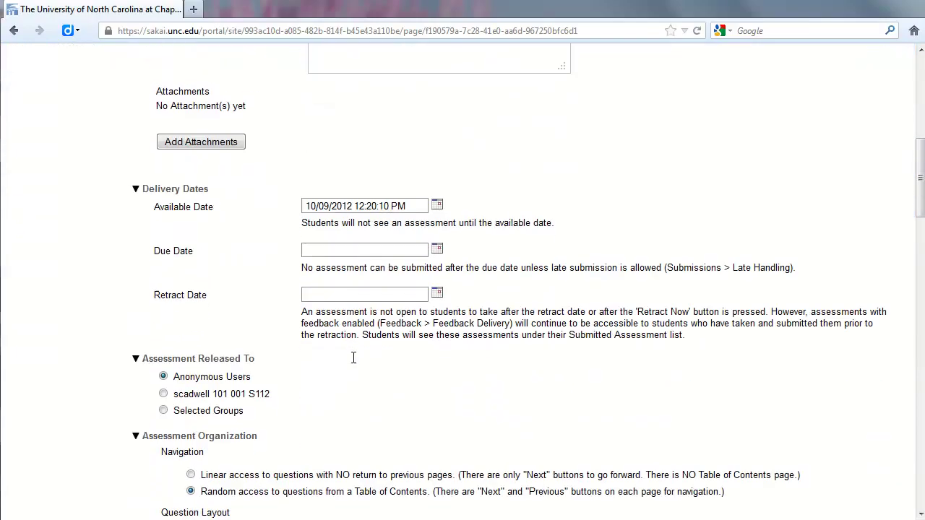
scroll(353, 358, "down", 1)
scroll(353, 364, "down", 3)
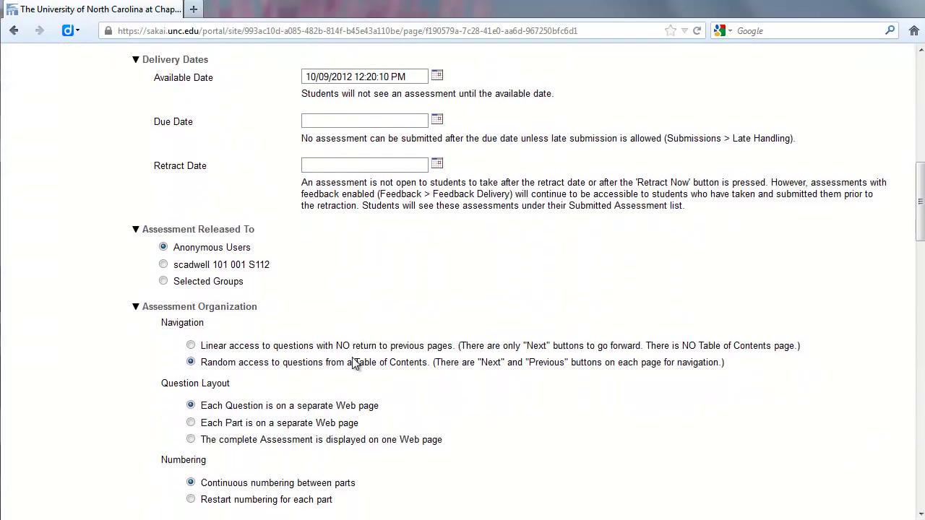
scroll(351, 318, "down", 6)
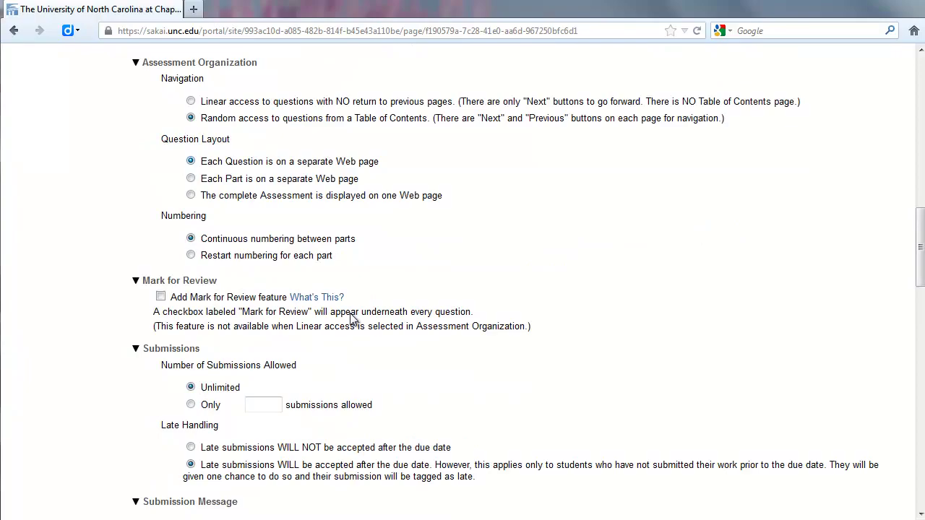
scroll(351, 313, "down", 7)
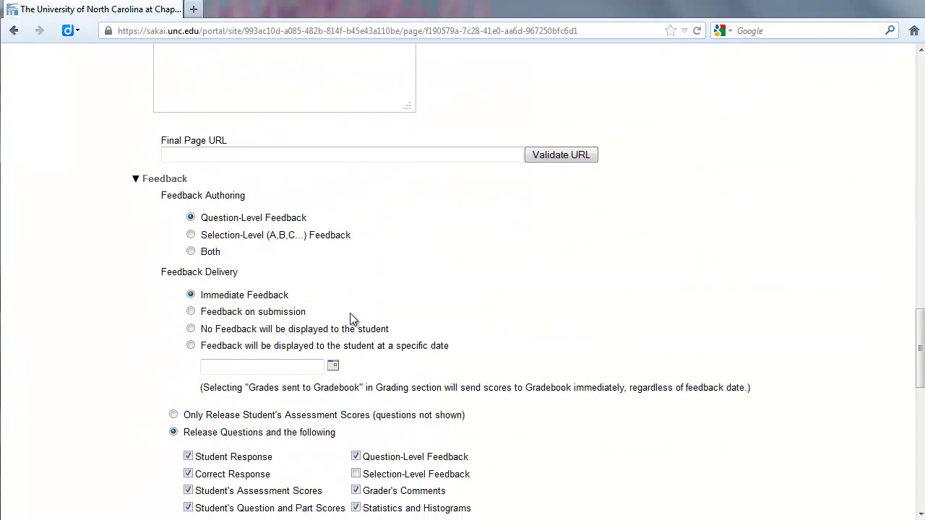
scroll(353, 320, "down", 3)
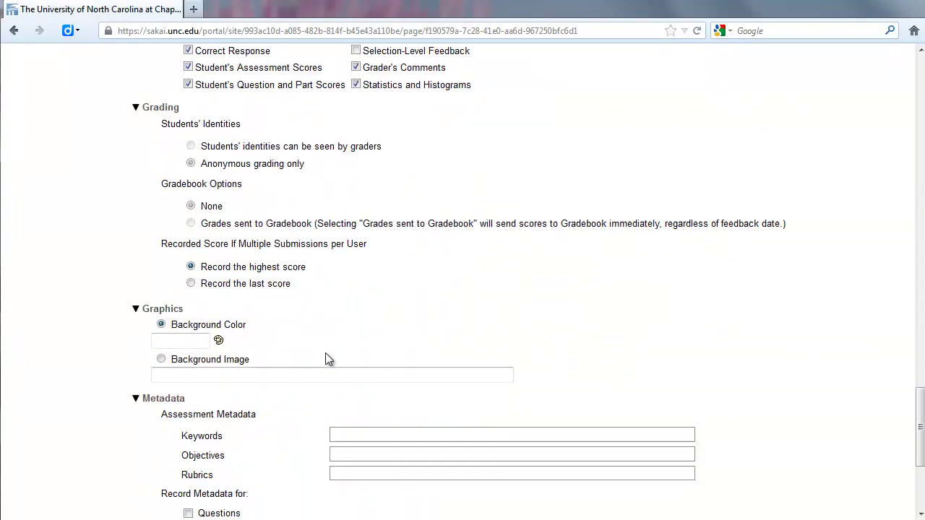
scroll(326, 357, "down", 2)
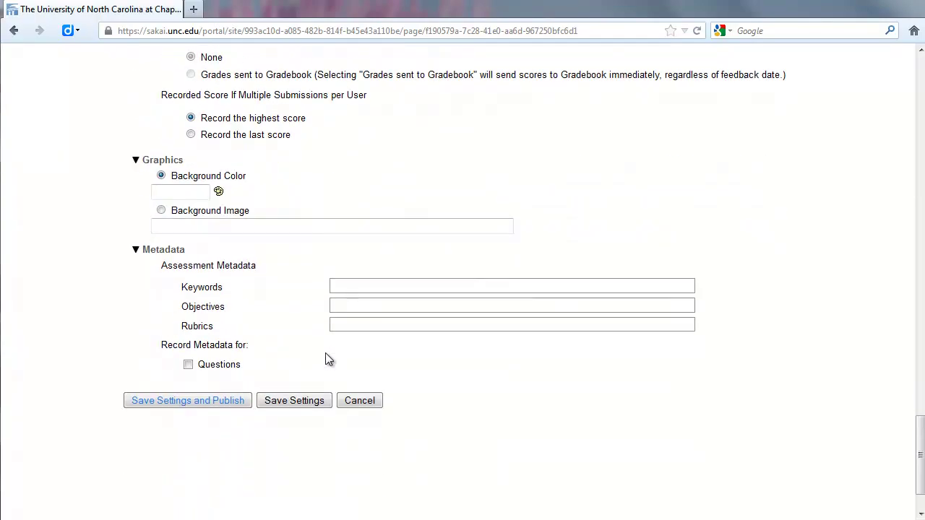
Save the Midcourse Evaluation settings
left_click(294, 401)
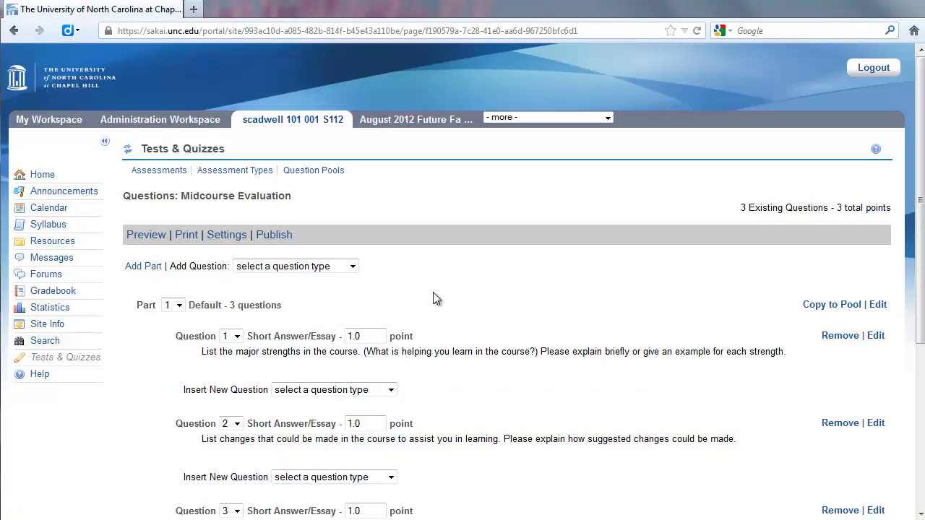
scroll(436, 298, "down", 3)
scroll(437, 298, "up", 3)
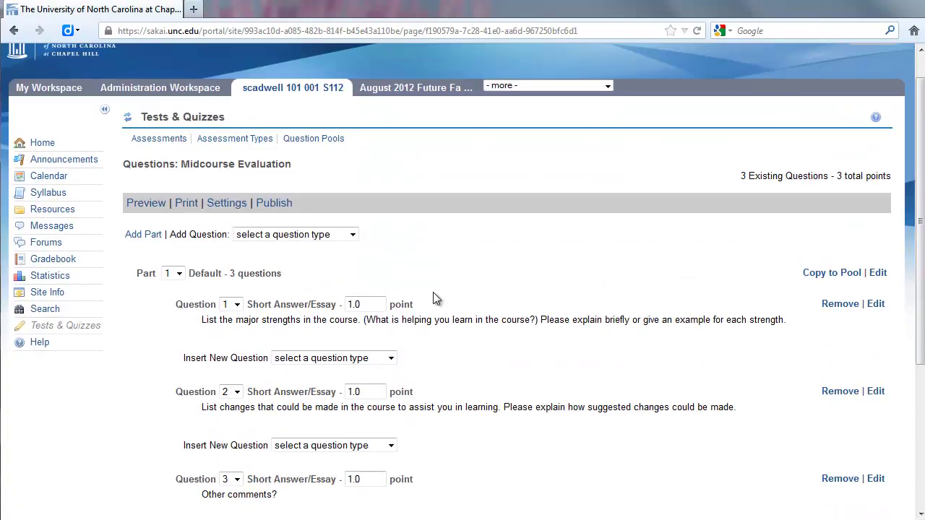
Start publishing, with 'and send notification below to students' selected
left_click(274, 204)
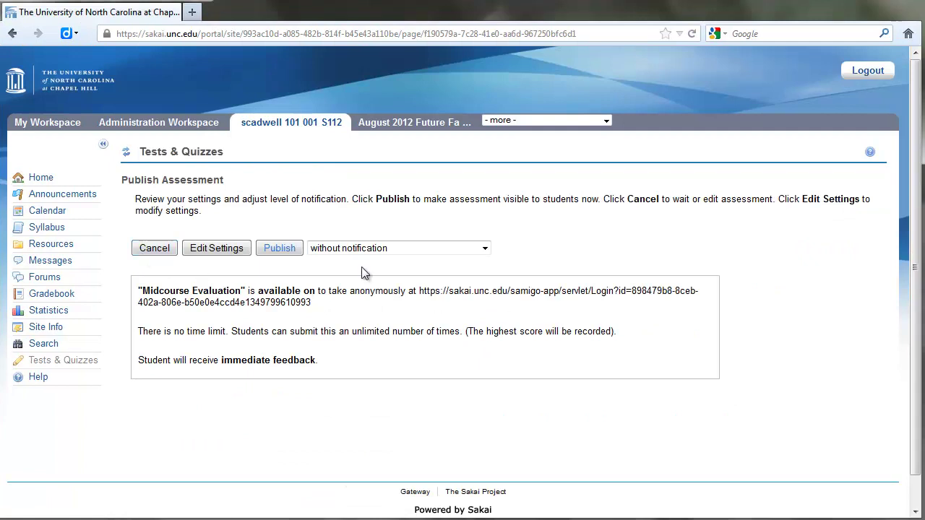
left_click(487, 250)
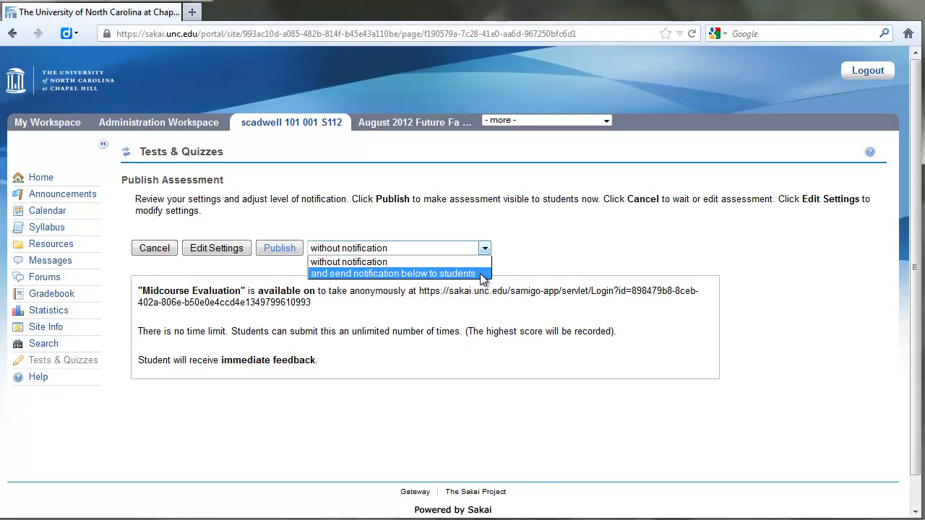
left_click(434, 273)
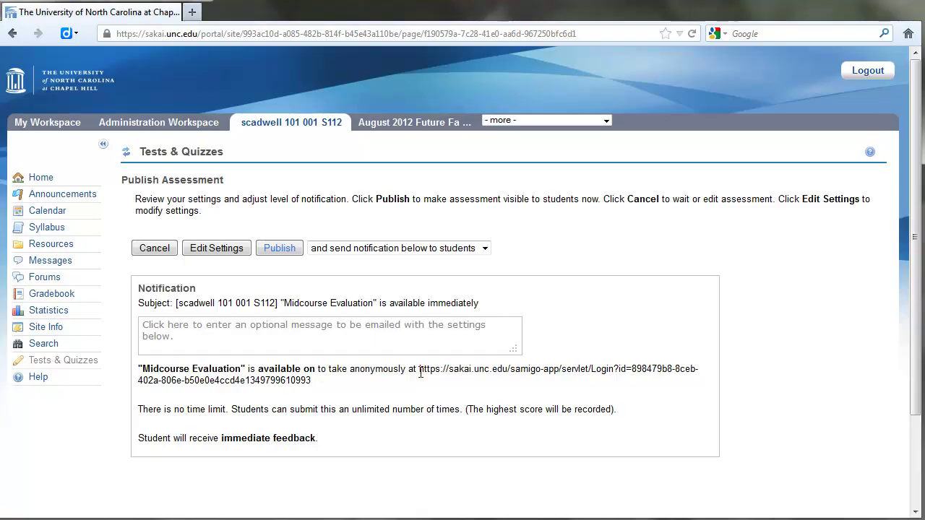
Copy the anonymous survey link from the notification, then switch to 'without notification'
left_click_drag(419, 368, 416, 384)
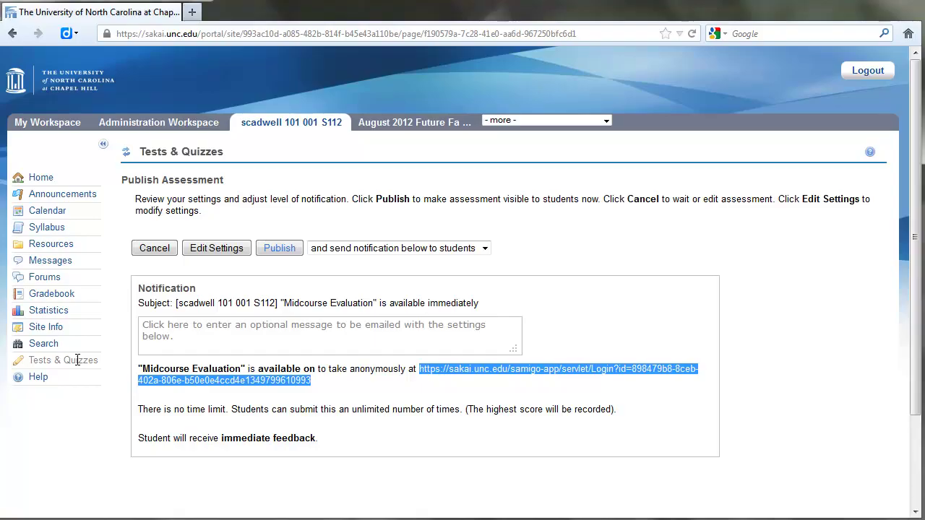
right_click(452, 372)
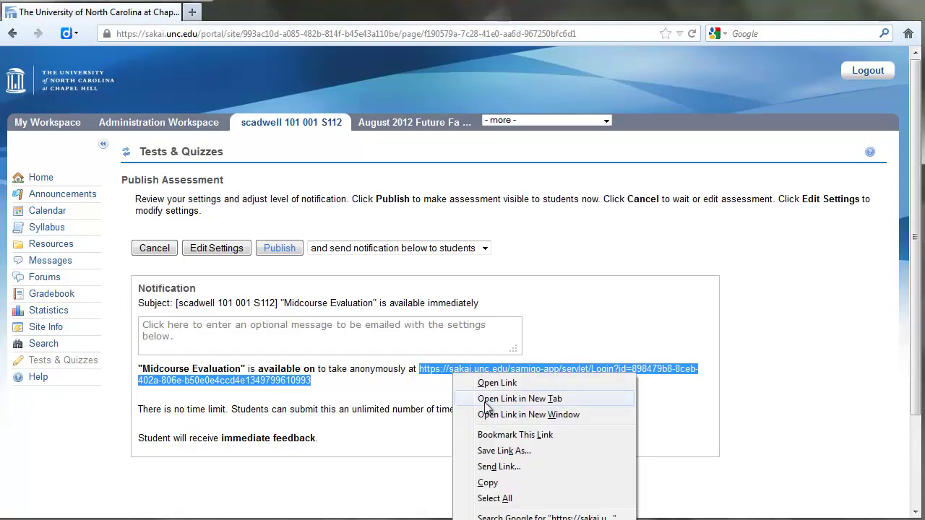
left_click(470, 480)
left_click(347, 406)
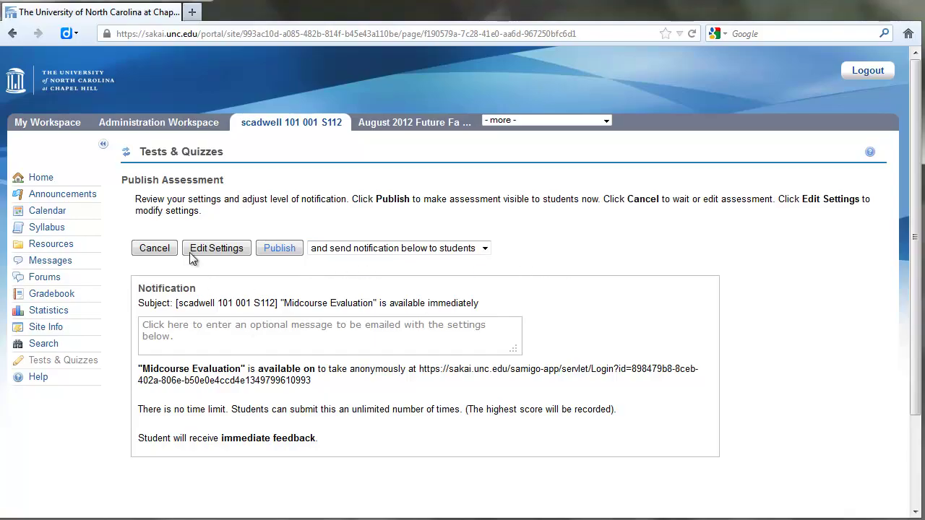
left_click(484, 249)
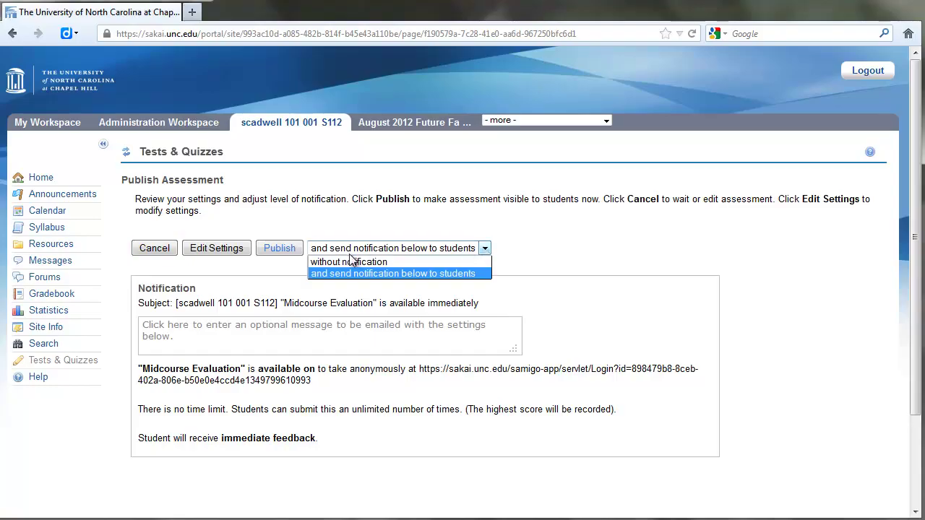
left_click(351, 259)
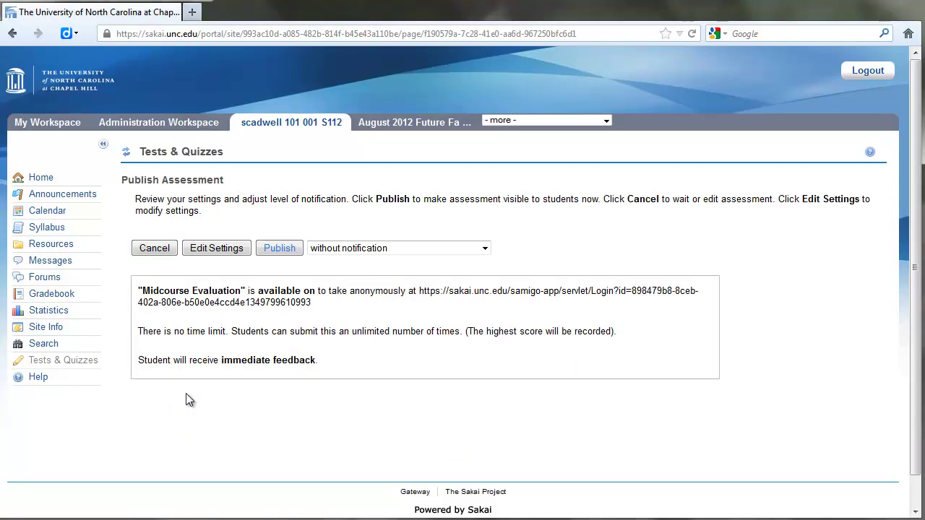
Publish the Midcourse Evaluation, check it under Published Assessments, and return to Home
left_click(281, 250)
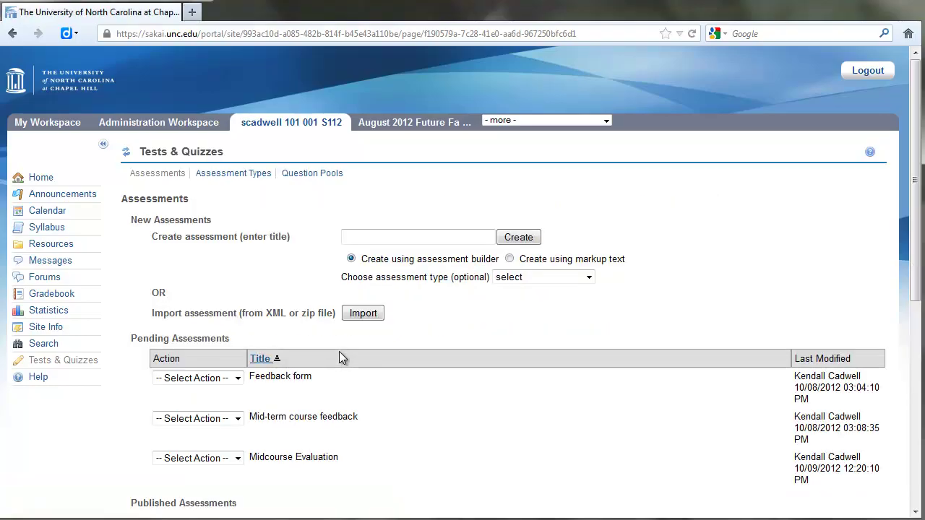
scroll(394, 357, "down", 2)
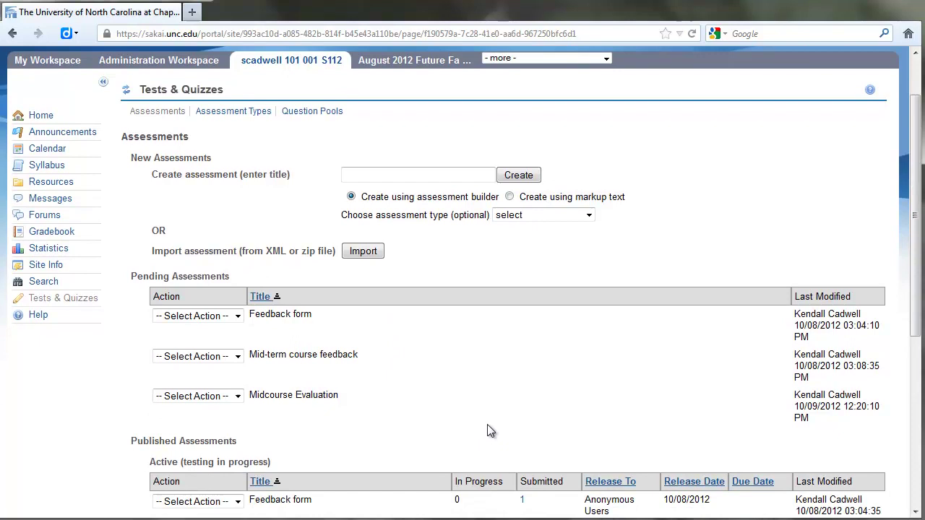
scroll(382, 377, "down", 5)
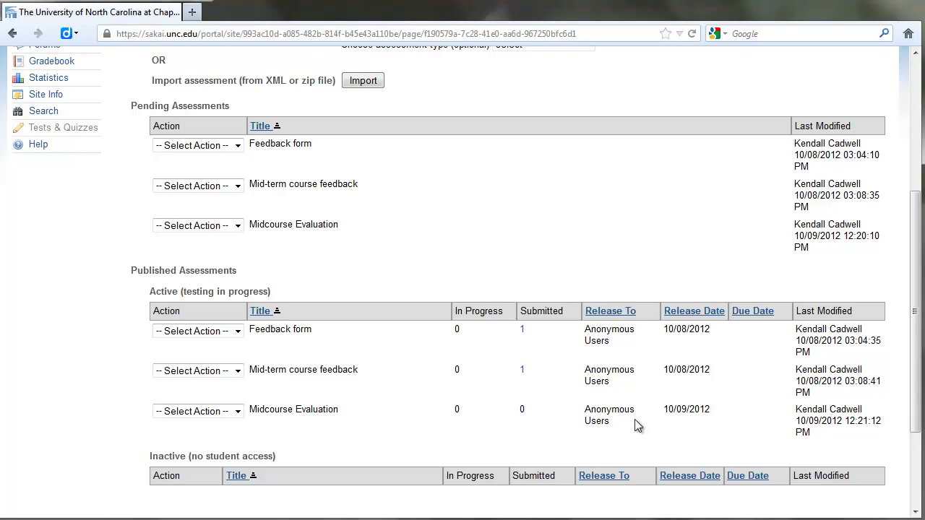
scroll(870, 190, "up", 4)
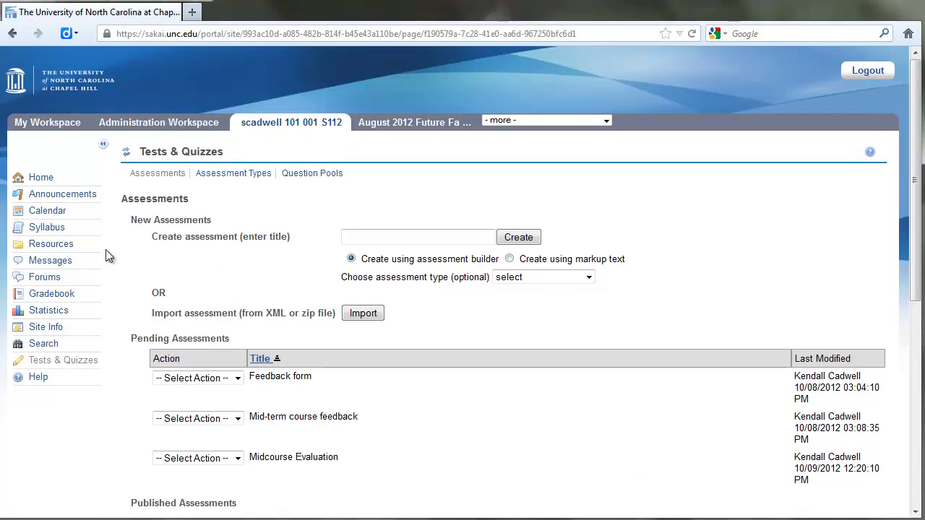
left_click(36, 177)
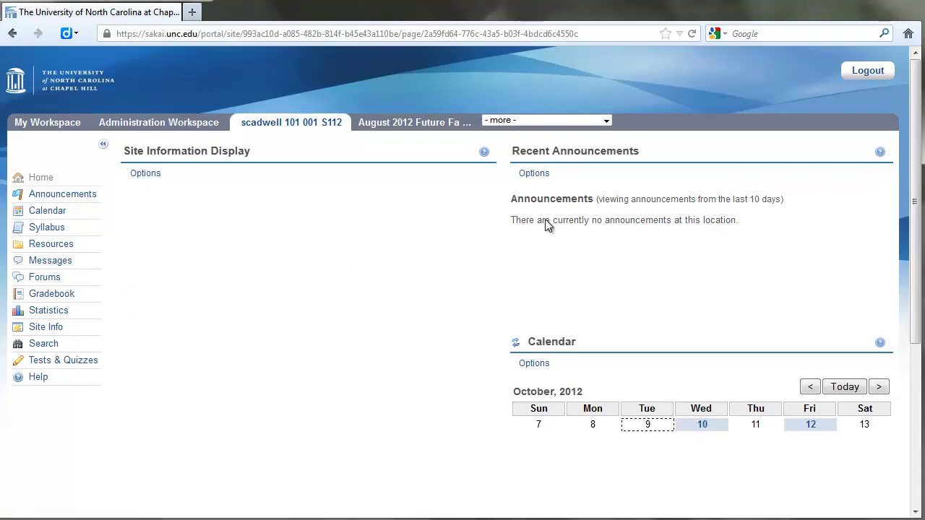
Start a new announcement and paste the prepared midterm evaluation message into its body
left_click(41, 198)
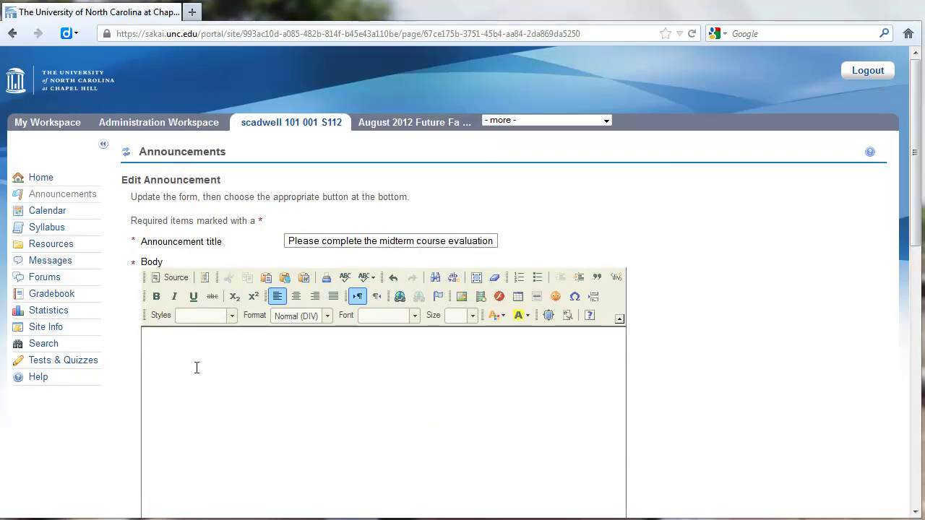
scroll(196, 368, "down", 1)
left_click(159, 297)
right_click(158, 297)
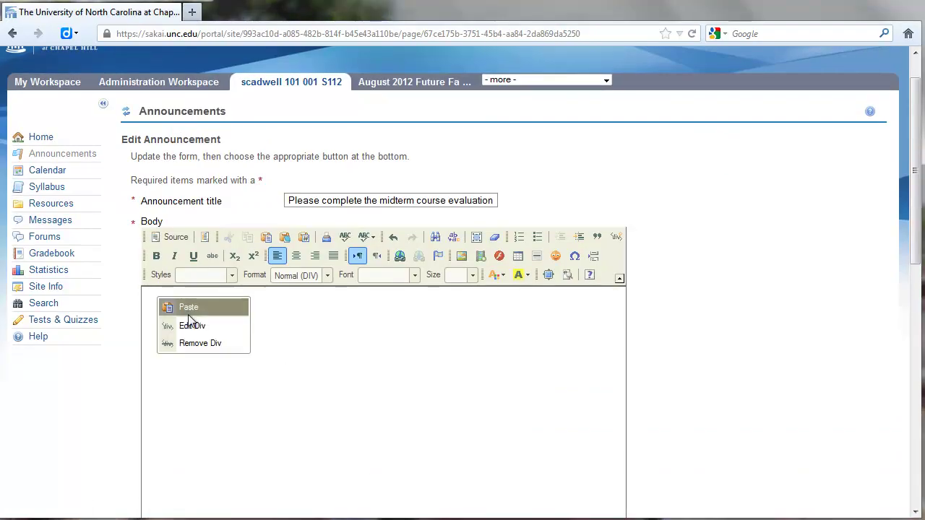
left_click(189, 309)
right_click(246, 304)
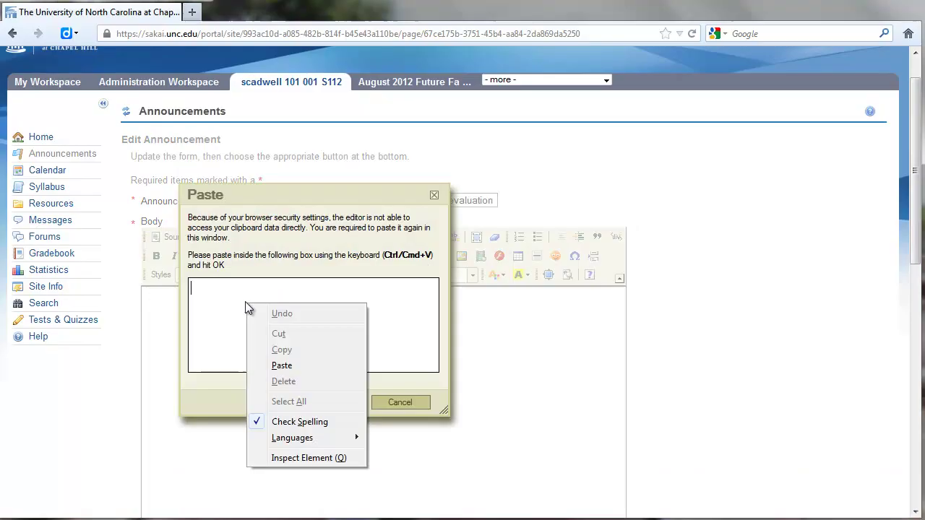
left_click(281, 365)
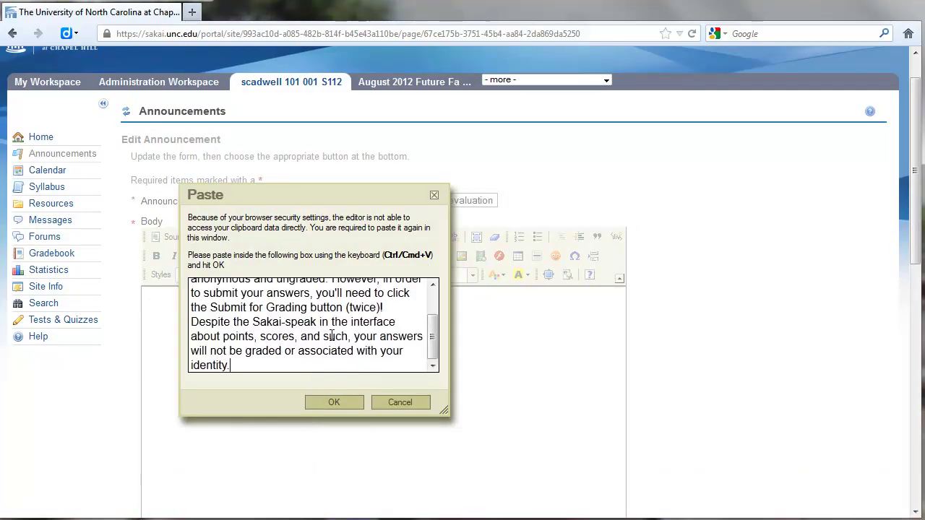
left_click(331, 402)
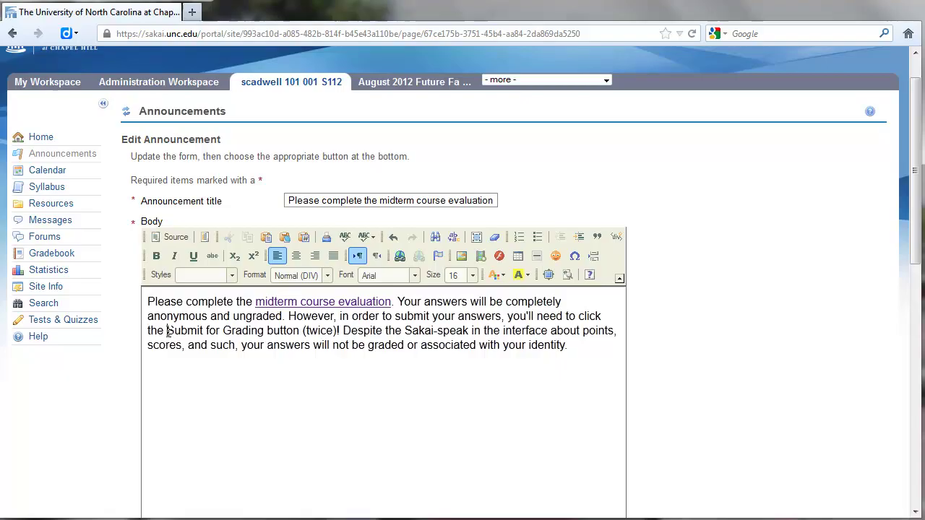
Bold 'Submit for Grading', post the announcement, and test its survey link from Home
left_click_drag(167, 331, 265, 331)
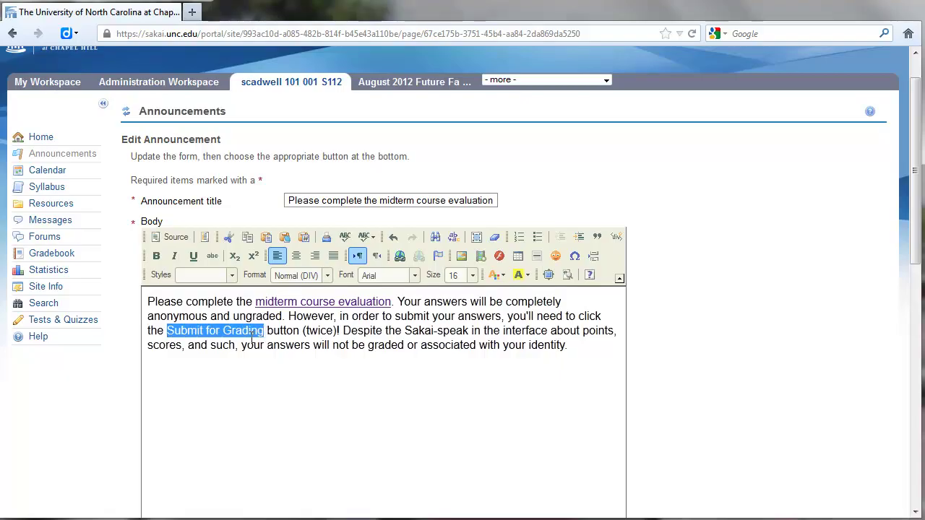
left_click(155, 257)
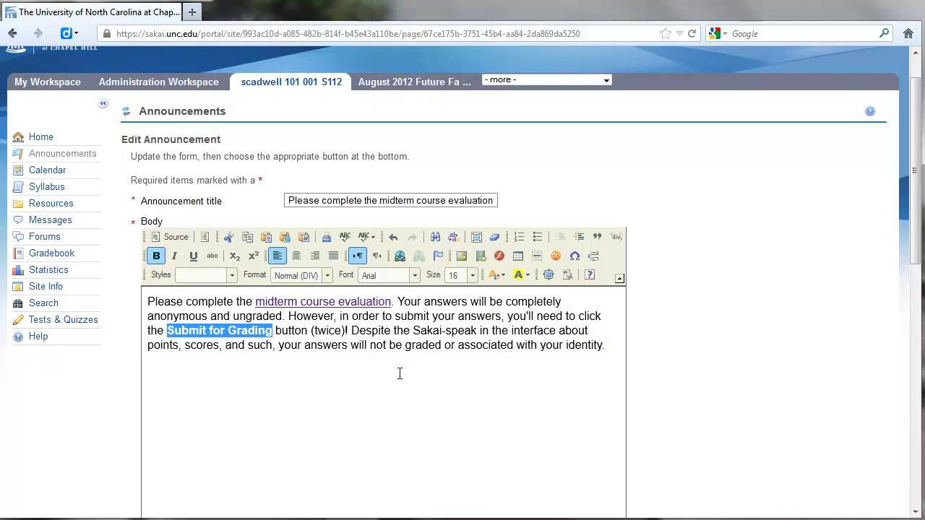
left_click(619, 349)
scroll(436, 392, "down", 5)
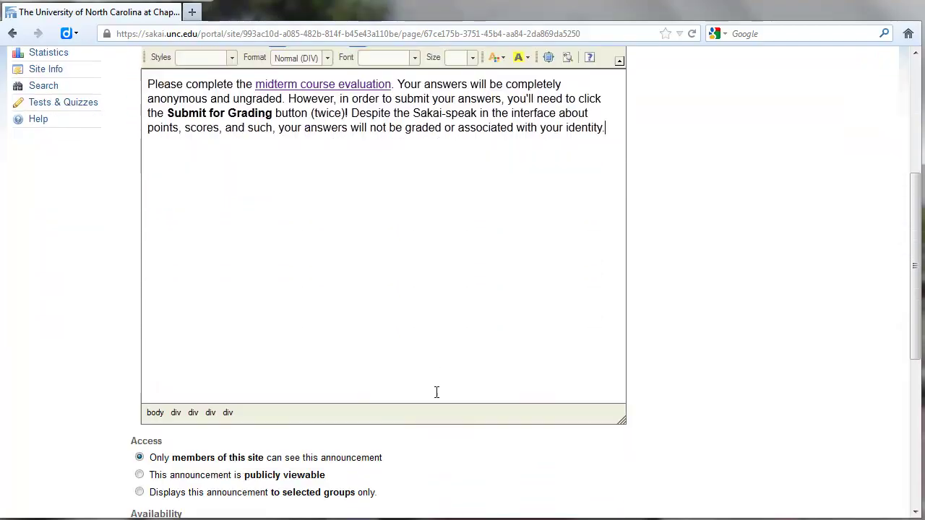
scroll(435, 394, "down", 5)
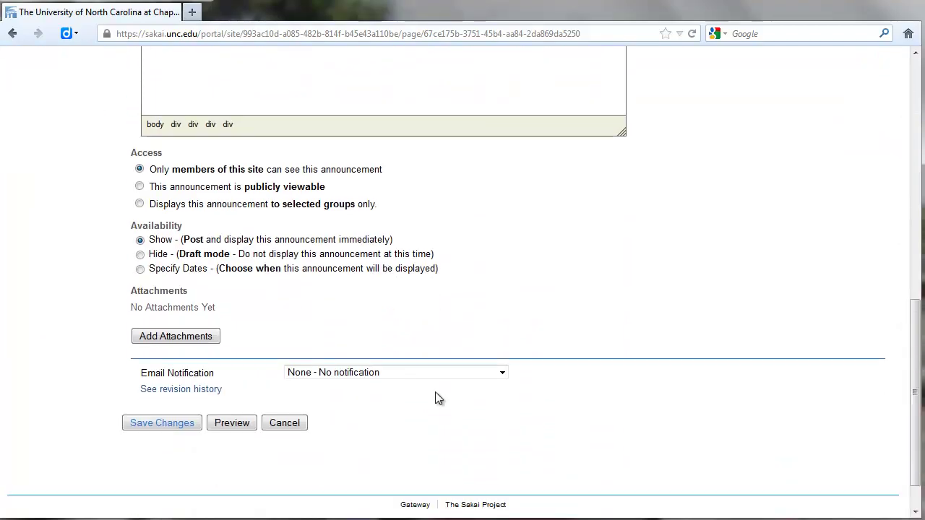
left_click(158, 421)
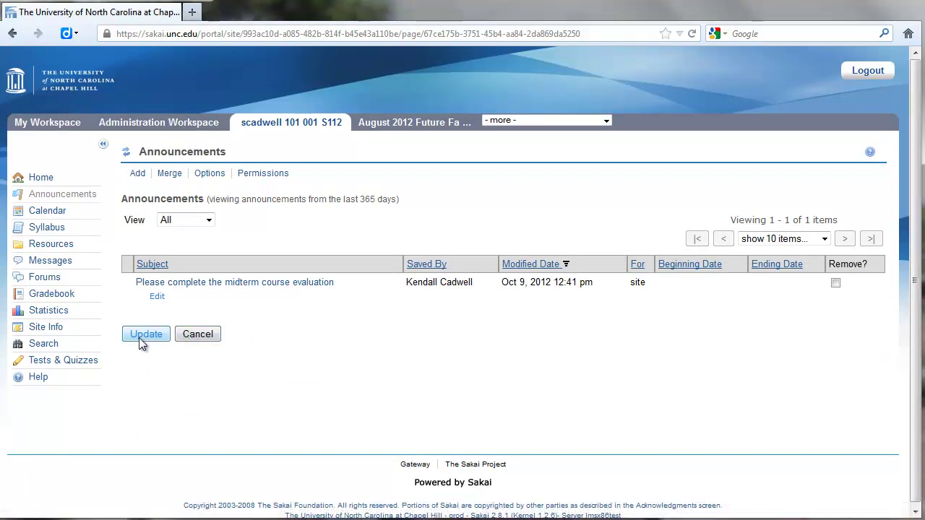
left_click(39, 181)
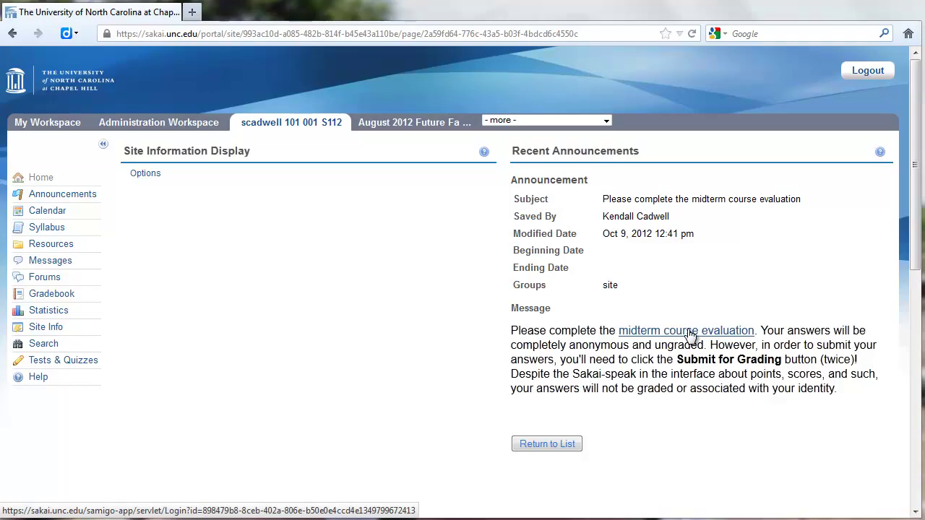
left_click(690, 334)
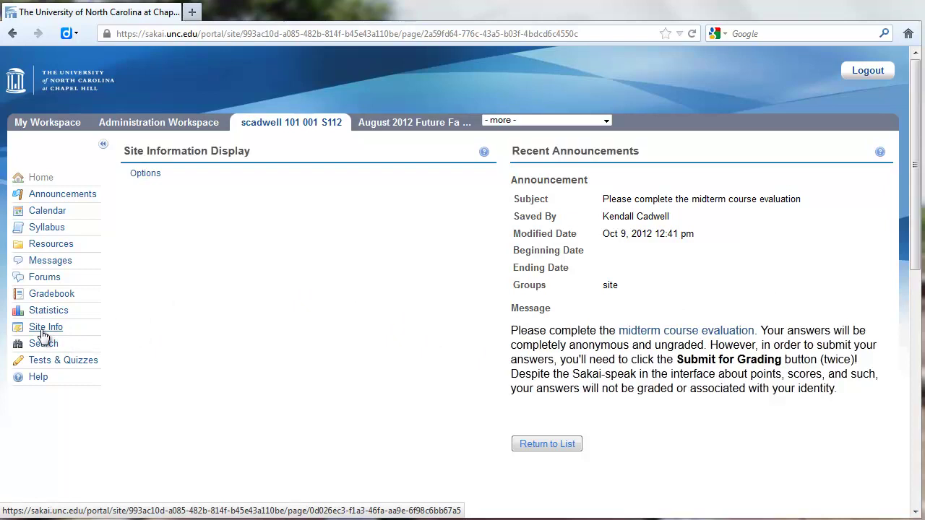
Go back to Tests & Quizzes and open the Midcourse Evaluation submissions list
left_click(63, 360)
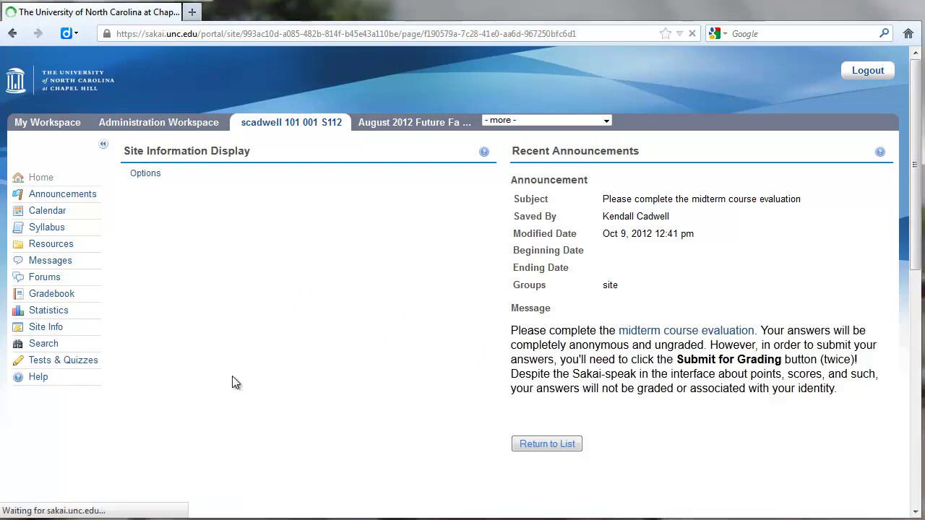
scroll(499, 425, "down", 3)
scroll(499, 424, "down", 3)
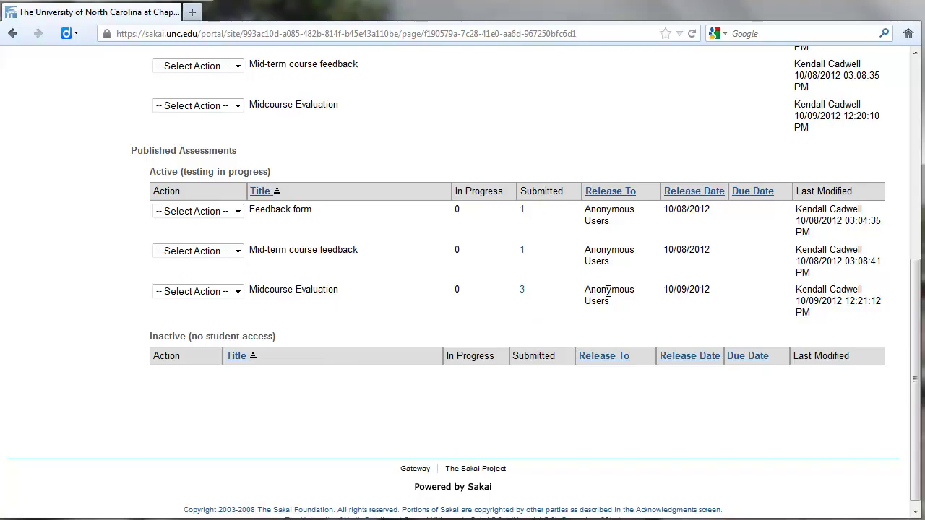
left_click(523, 292)
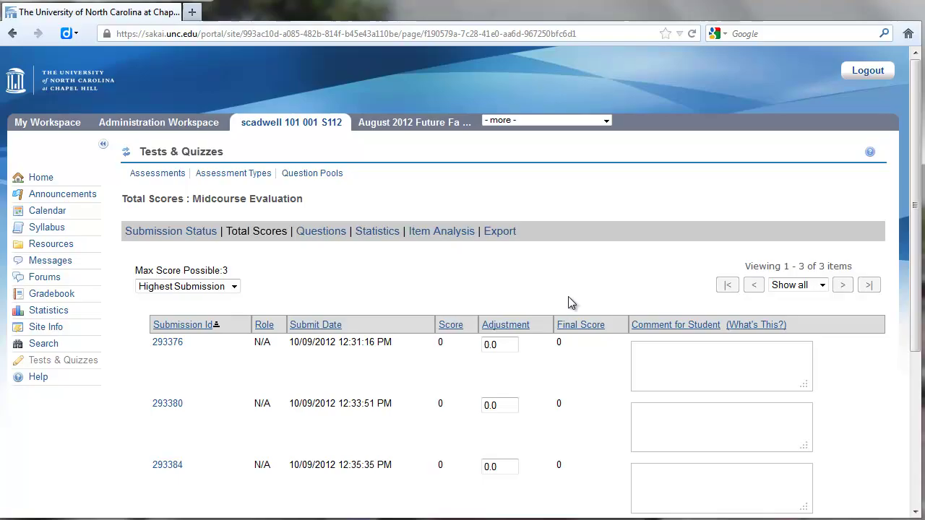
View one anonymous submission's answers, then cancel back to Total Scores without saving
scroll(568, 296, "down", 3)
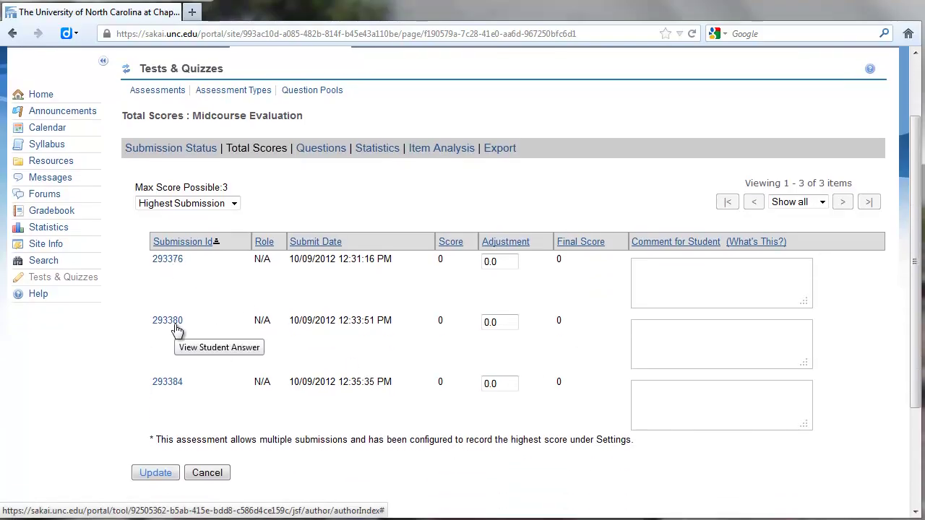
left_click(175, 261)
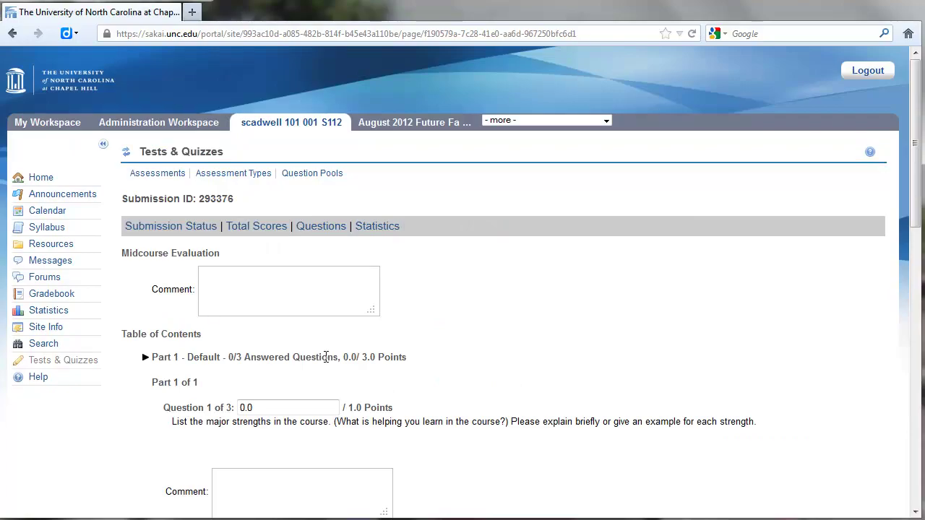
scroll(326, 357, "down", 5)
scroll(326, 357, "down", 5)
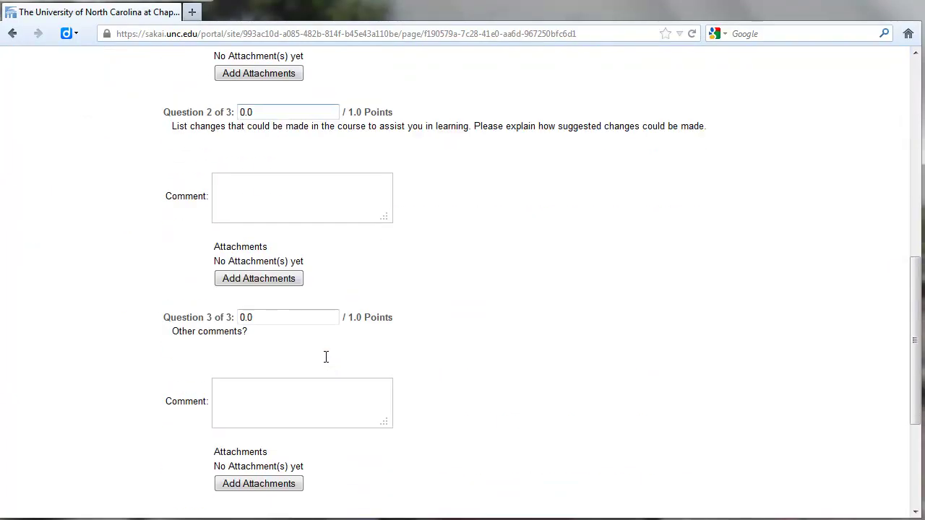
scroll(326, 357, "up", 10)
scroll(583, 319, "down", 15)
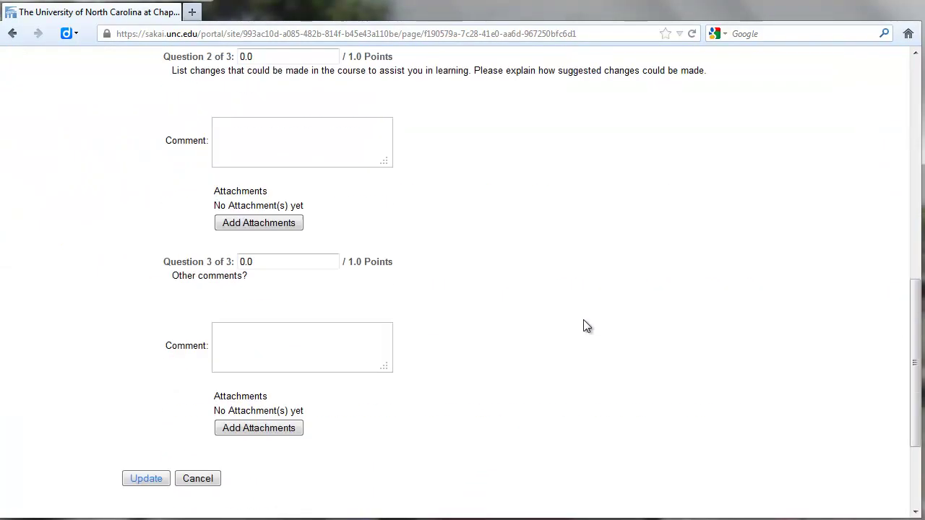
left_click(194, 334)
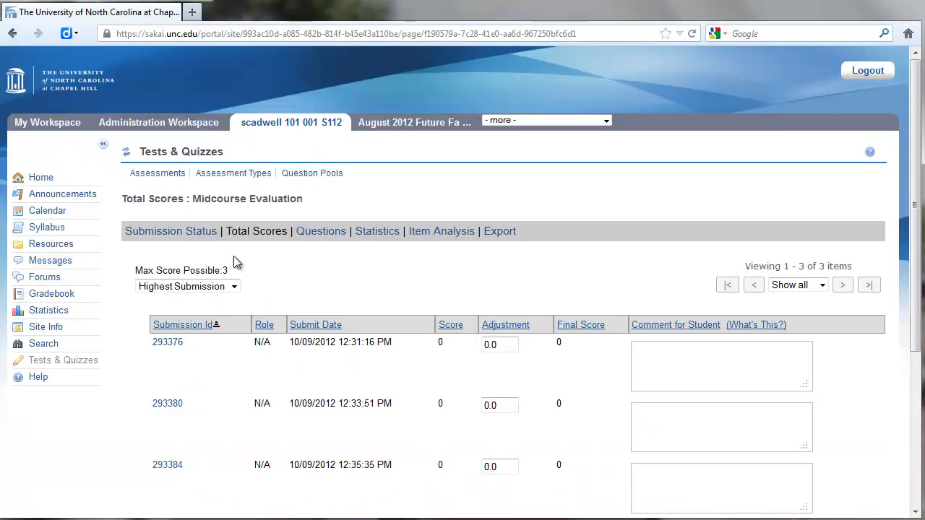
Open the Questions view of the Midcourse Evaluation responses and scroll through it
left_click(321, 232)
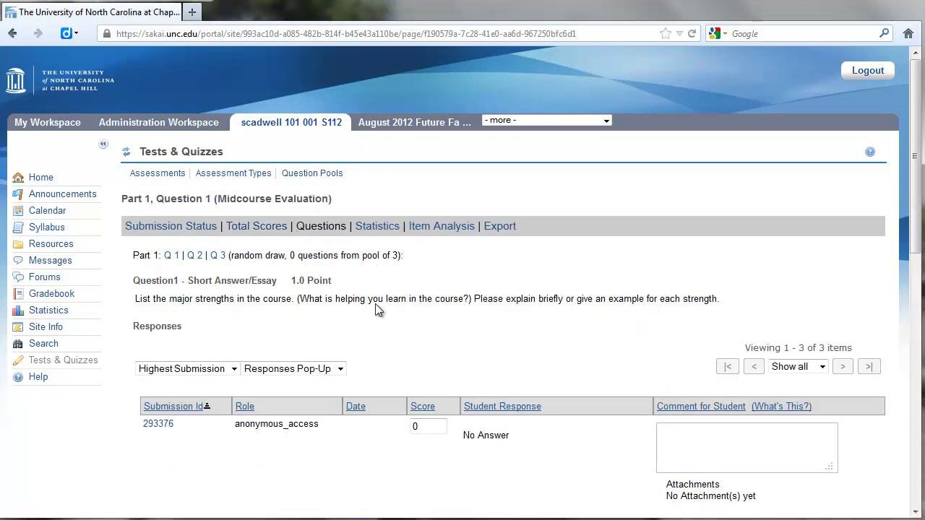
scroll(364, 311, "down", 4)
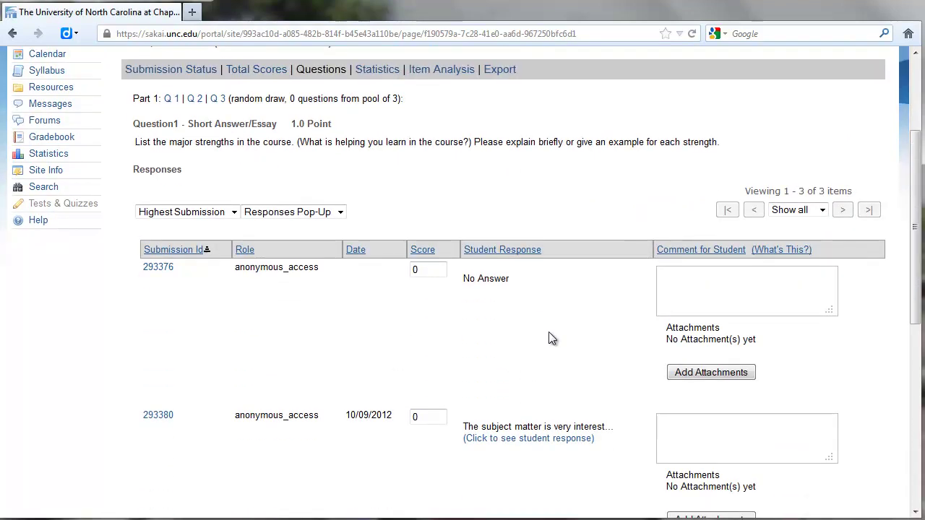
scroll(440, 311, "up", 4)
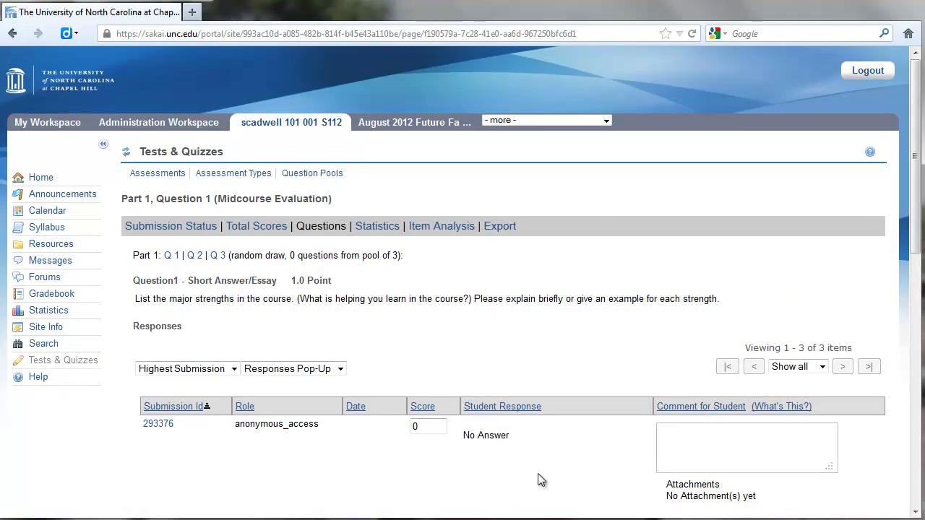
scroll(542, 480, "down", 8)
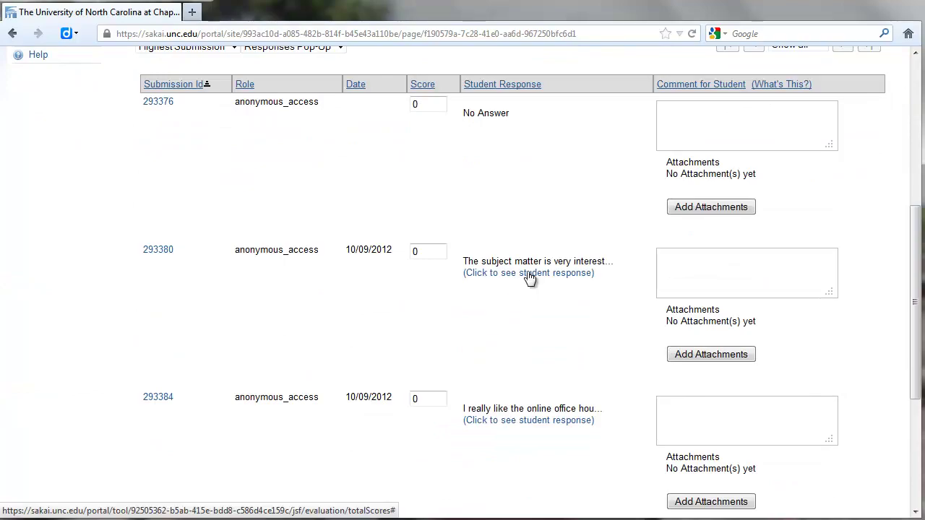
scroll(448, 334, "up", 8)
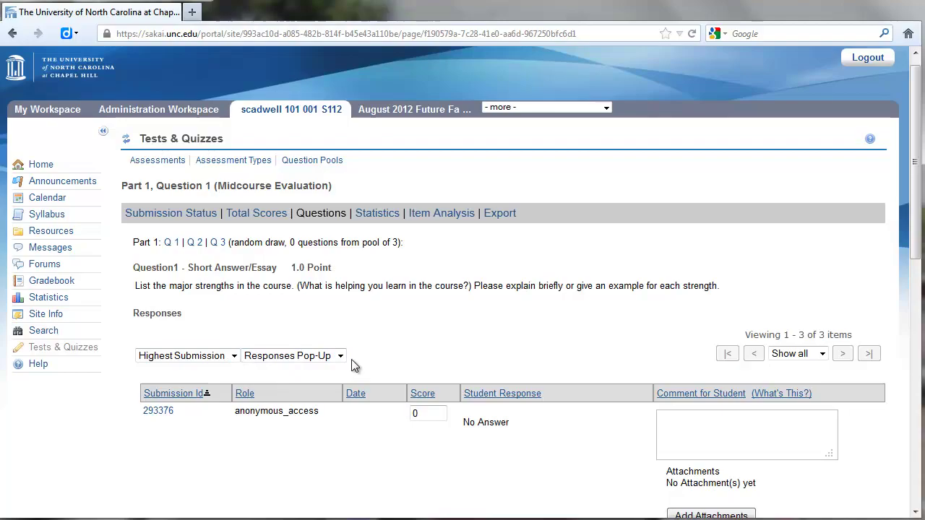
Switch the Responses display to Responses Inline, then move on to Question 2
left_click(340, 365)
left_click(318, 378)
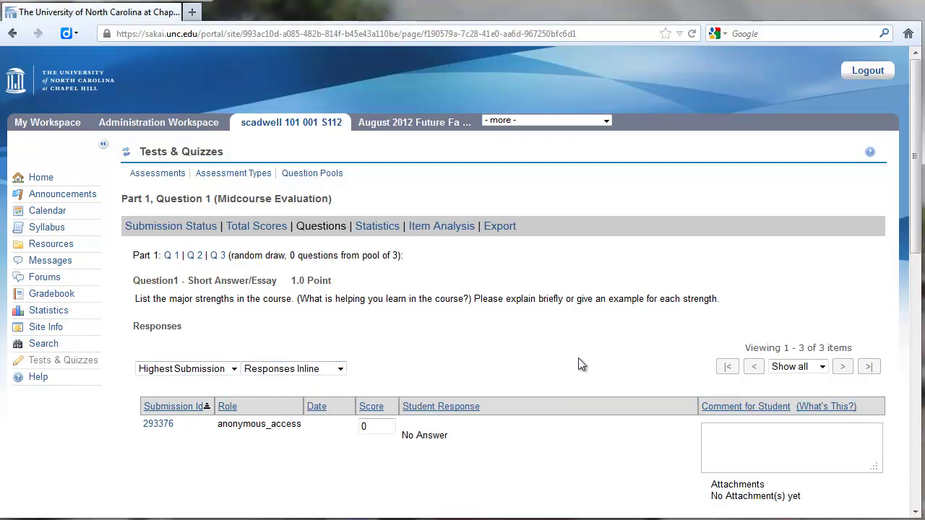
scroll(579, 359, "down", 8)
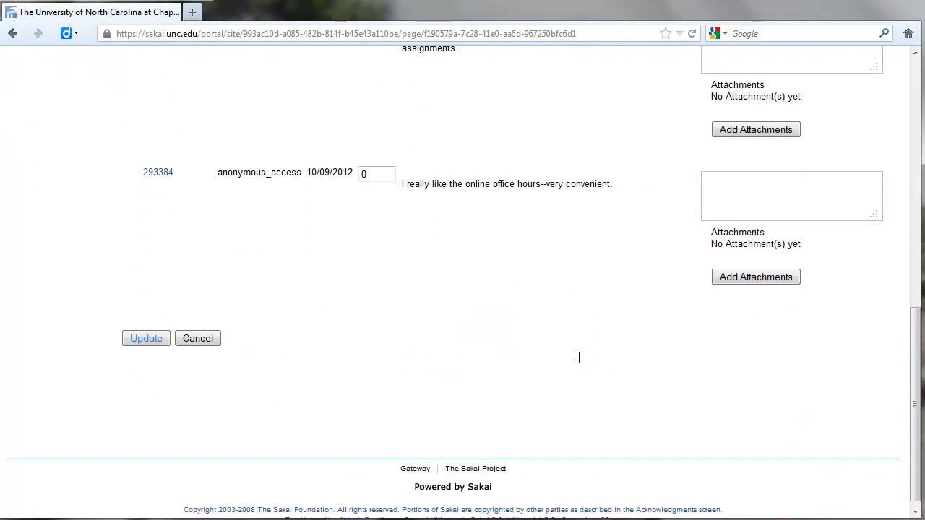
scroll(578, 358, "up", 10)
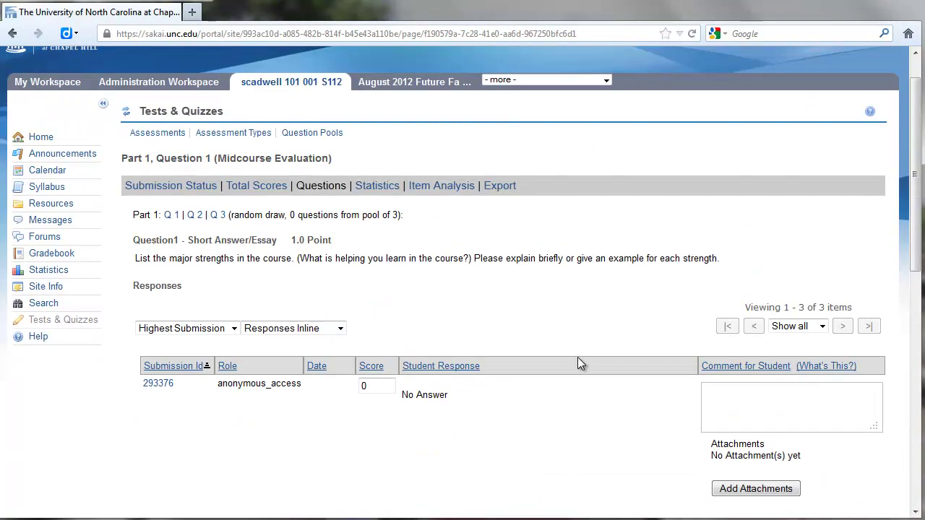
left_click(195, 216)
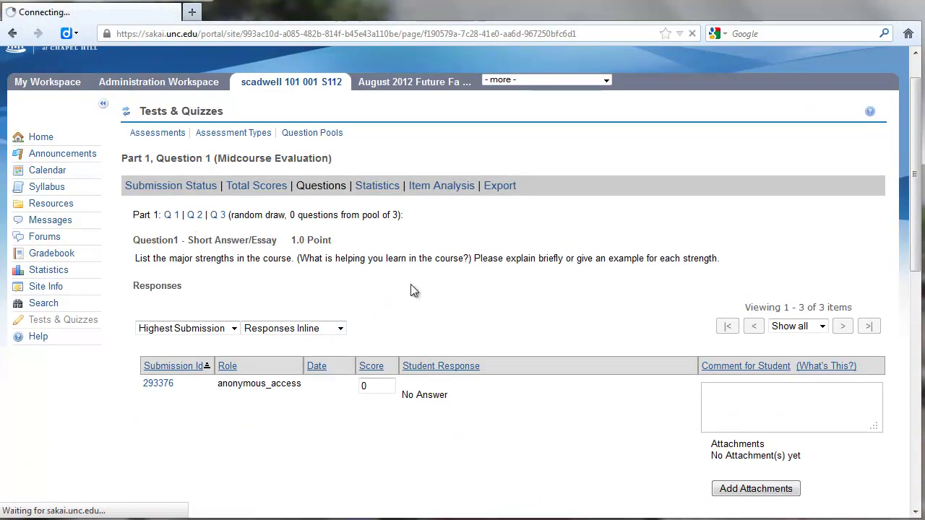
scroll(638, 423, "down", 4)
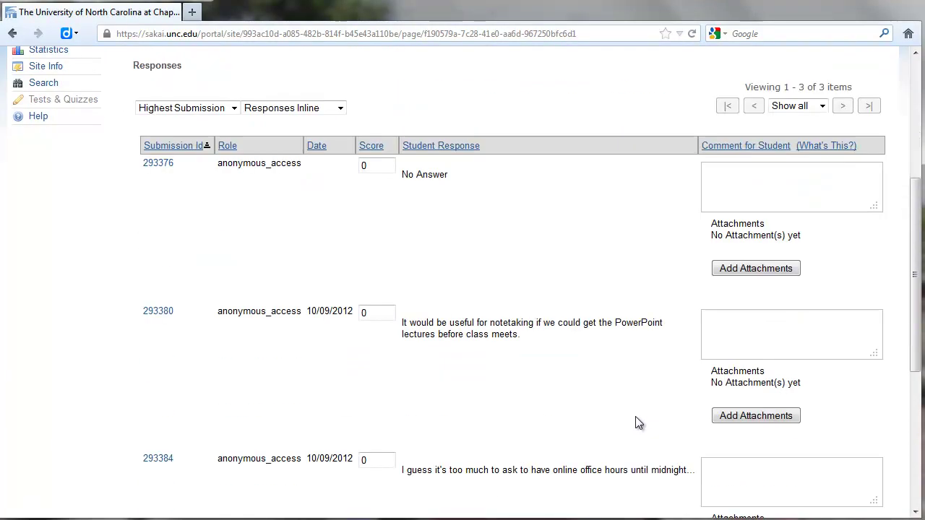
scroll(638, 424, "up", 4)
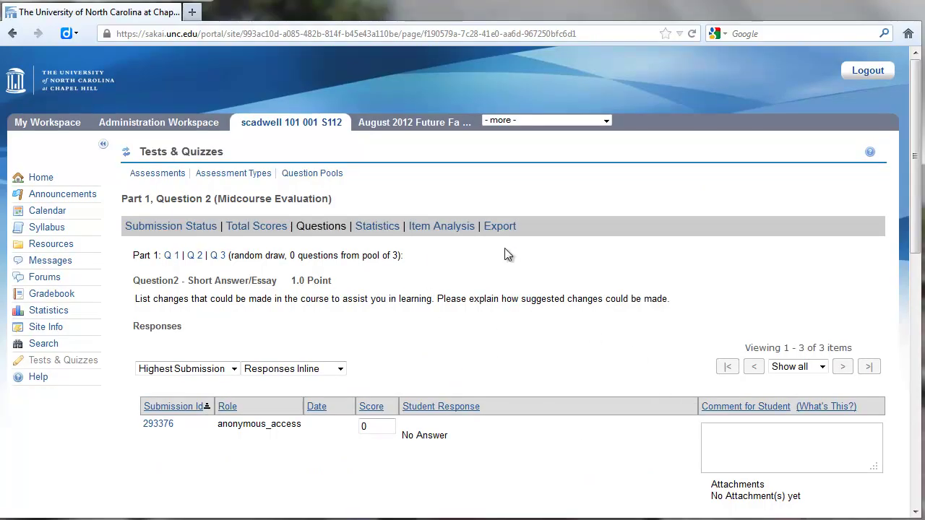
Export all Midcourse Evaluation responses in Excel format and open the download in Excel
left_click(499, 228)
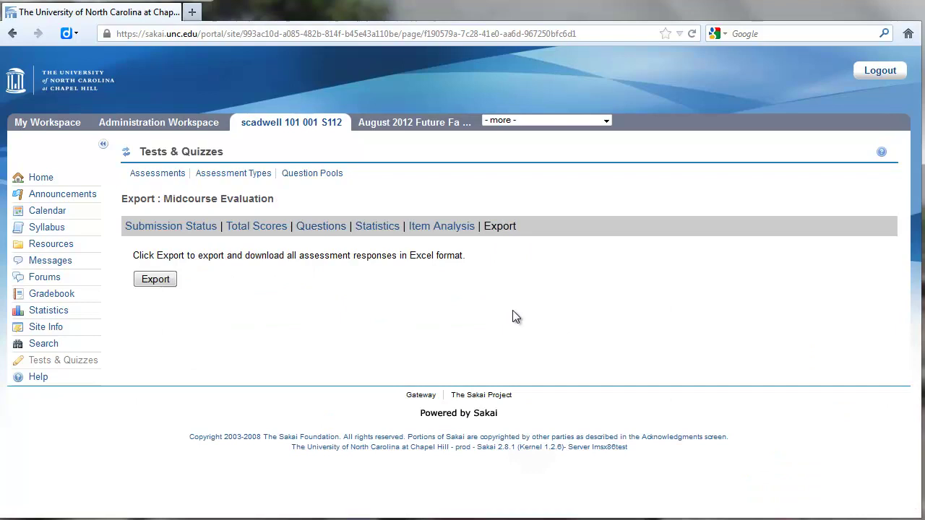
left_click(172, 284)
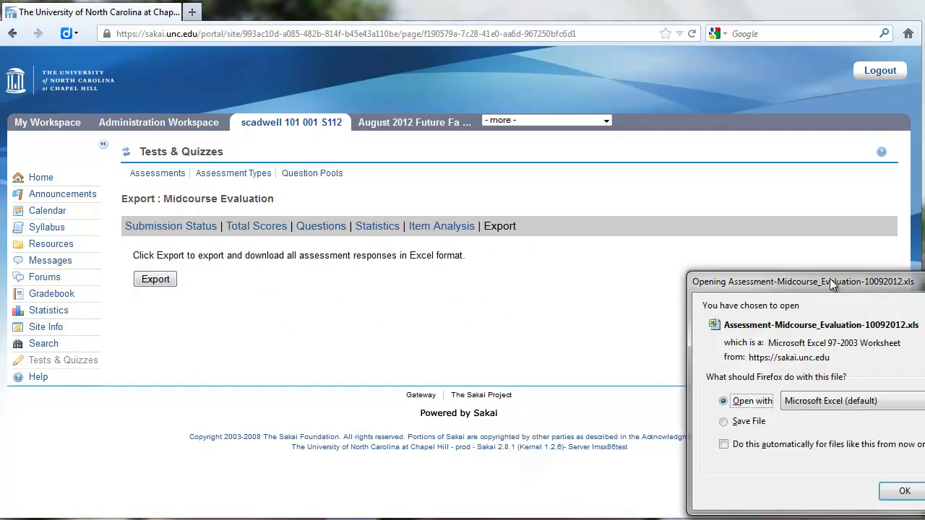
left_click_drag(829, 278, 471, 243)
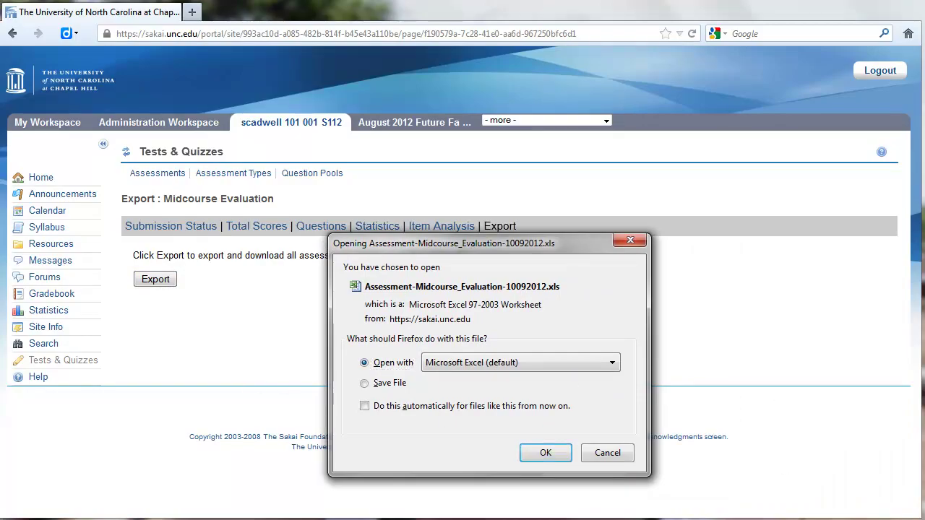
key("Return")
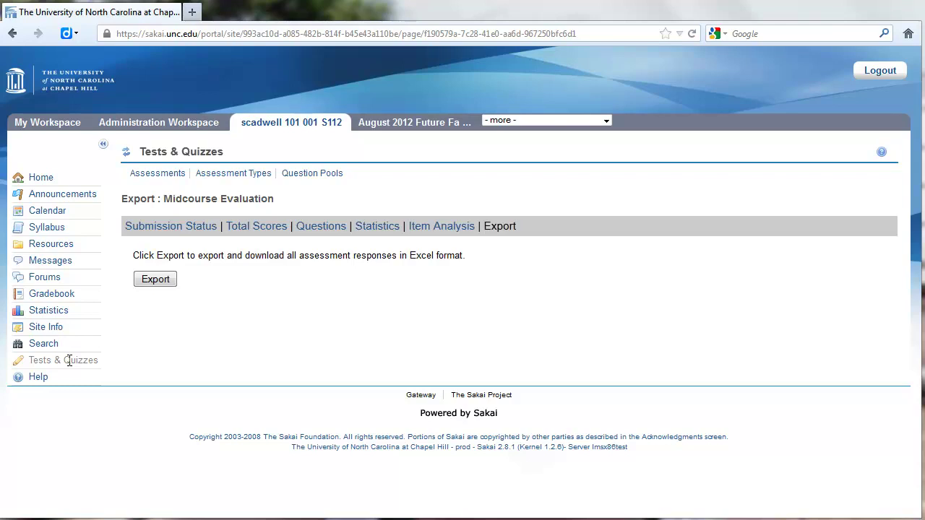
Open the course site's Page Order editor from Site Info
left_click(68, 360)
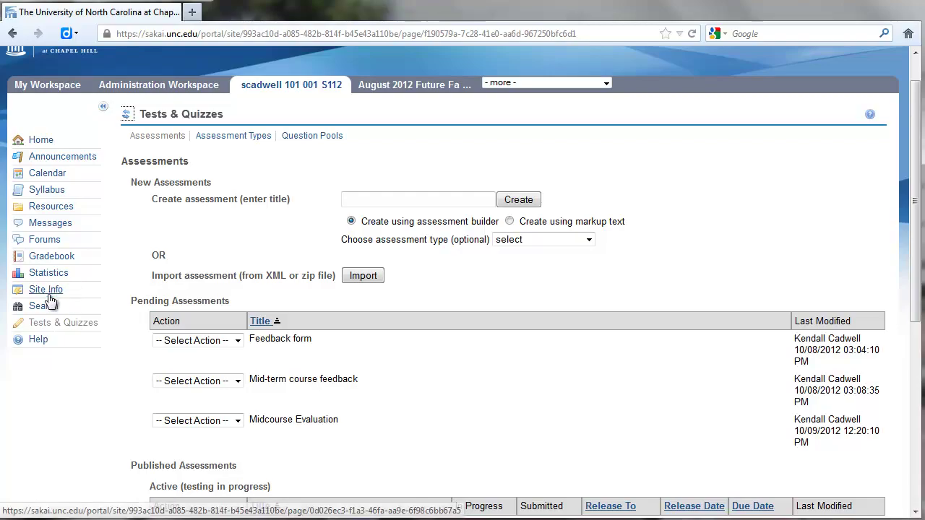
left_click(46, 292)
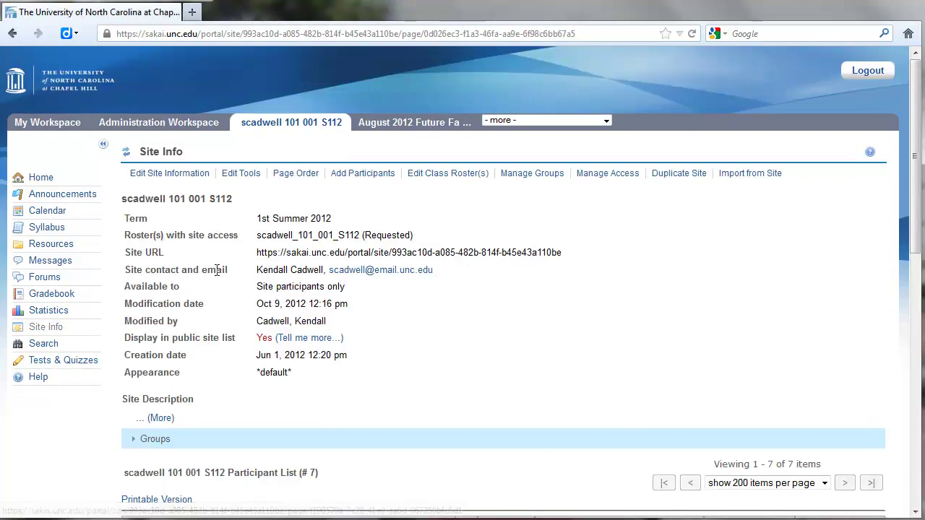
left_click(296, 173)
scroll(398, 248, "down", 3)
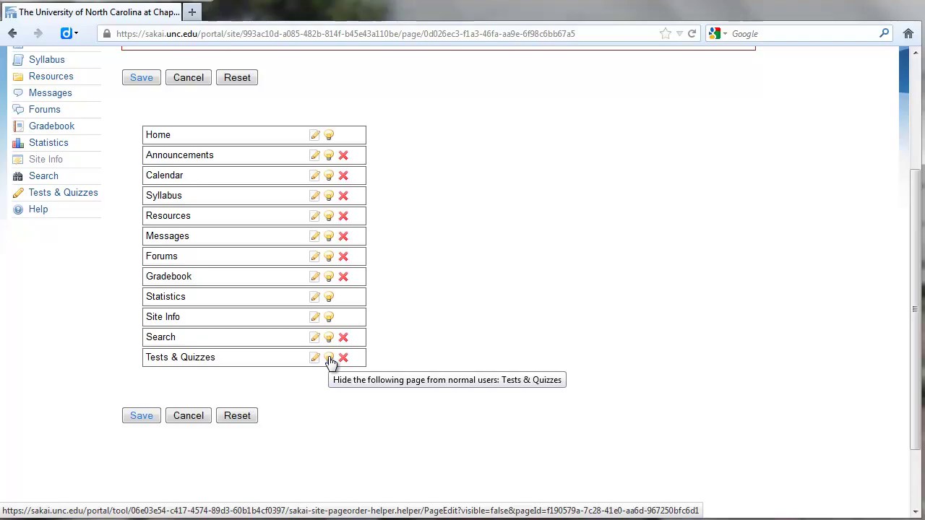
Hide Tests & Quizzes from students, save, and return to the course Home page
left_click(330, 359)
scroll(327, 411, "down", 1)
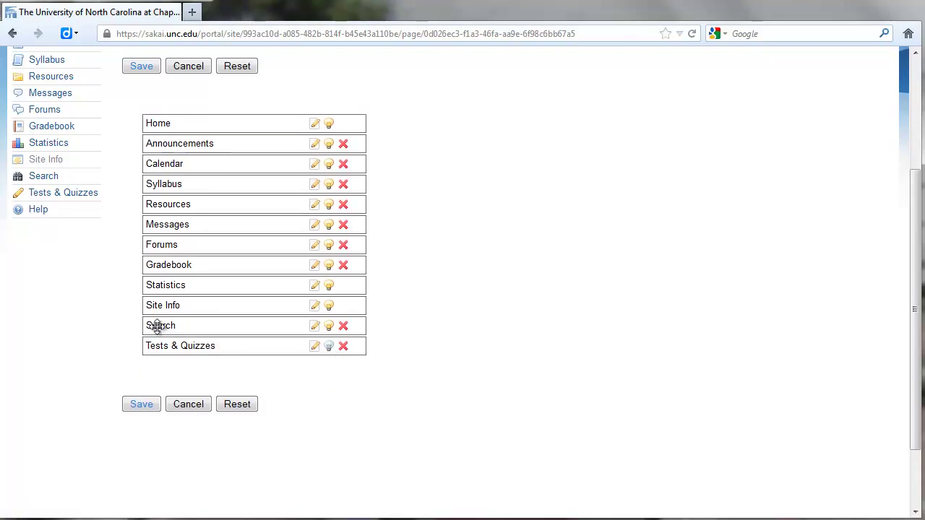
left_click(142, 405)
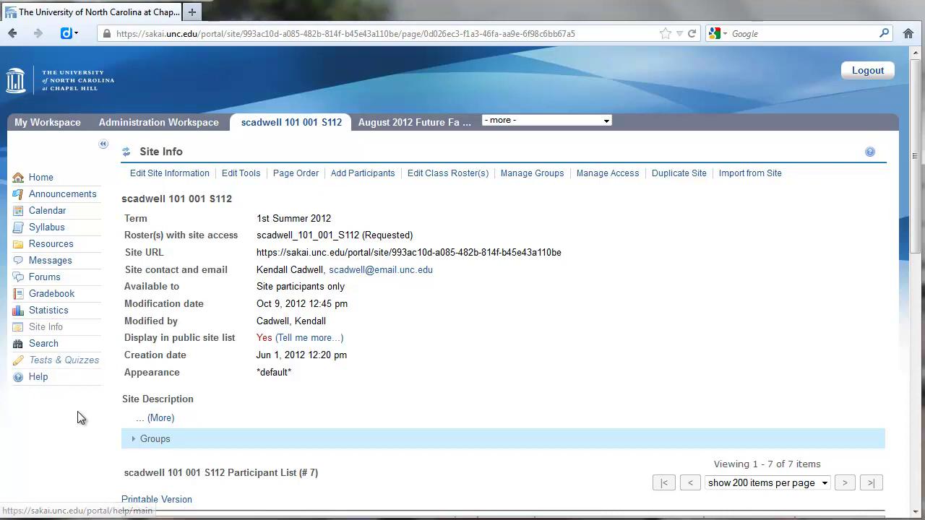
left_click(38, 178)
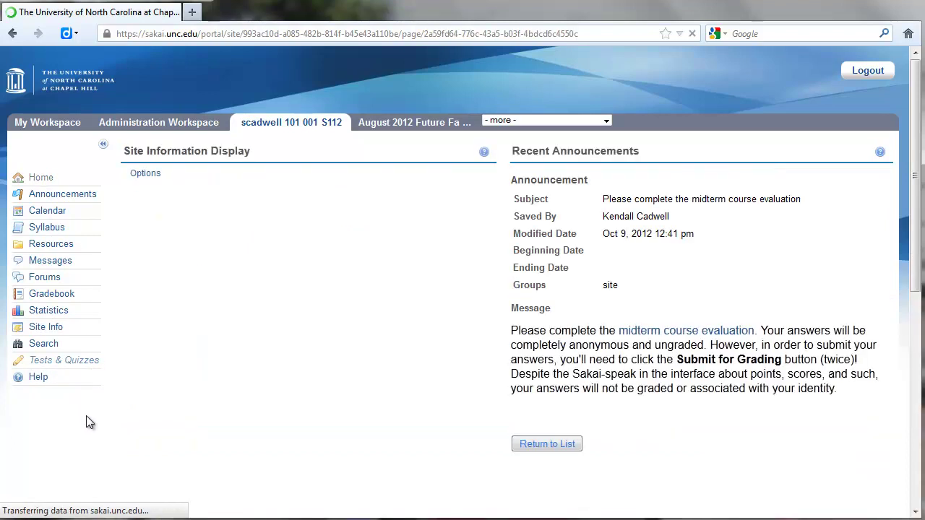